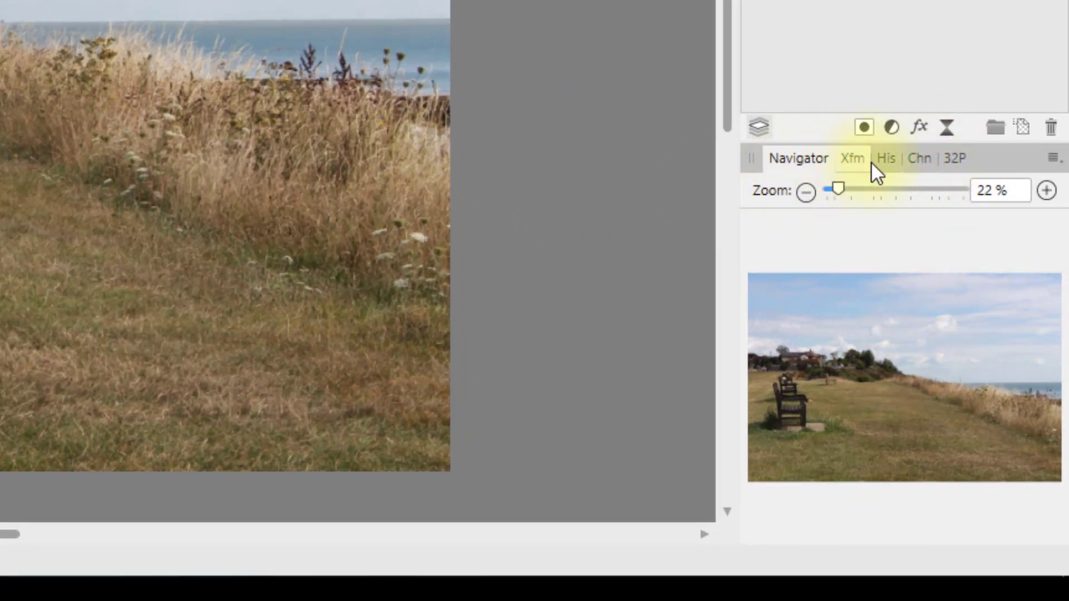
# - Detach the History panel into a tall floating panel beside the photo and pan the photo clear of it
pyautogui.click(886, 159)
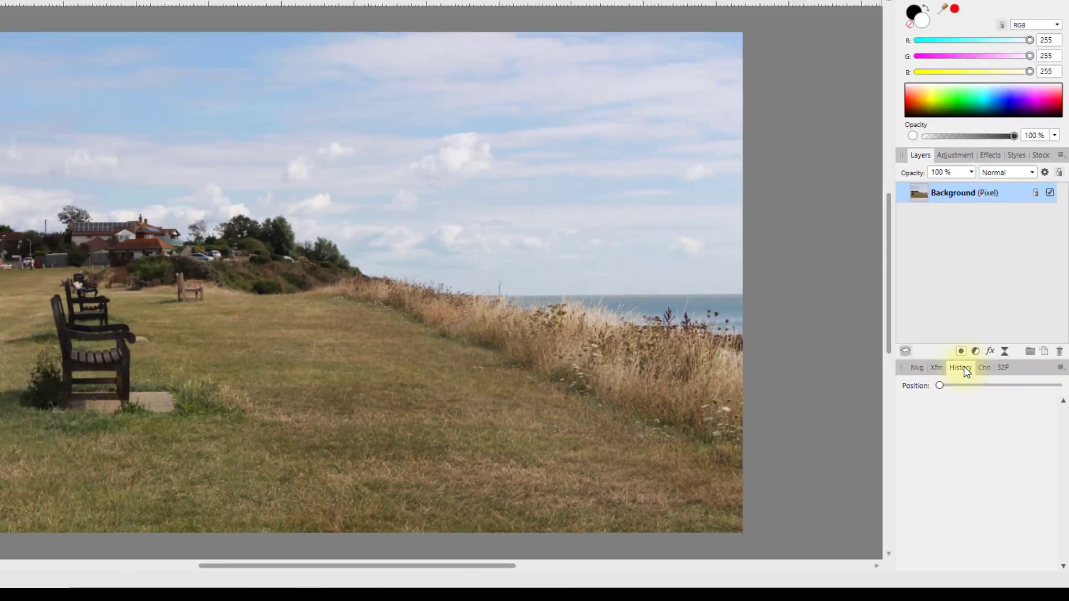
pyautogui.moveTo(869, 166); pyautogui.dragTo(614, 94)
pyautogui.moveTo(867, 377); pyautogui.dragTo(751, 149)
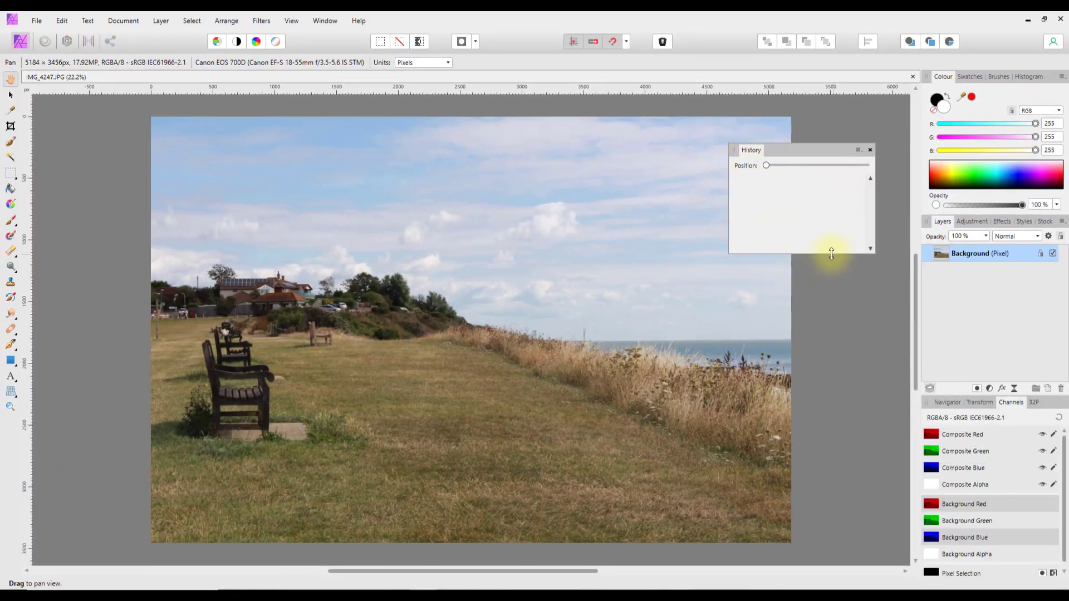
pyautogui.moveTo(829, 254); pyautogui.dragTo(866, 533)
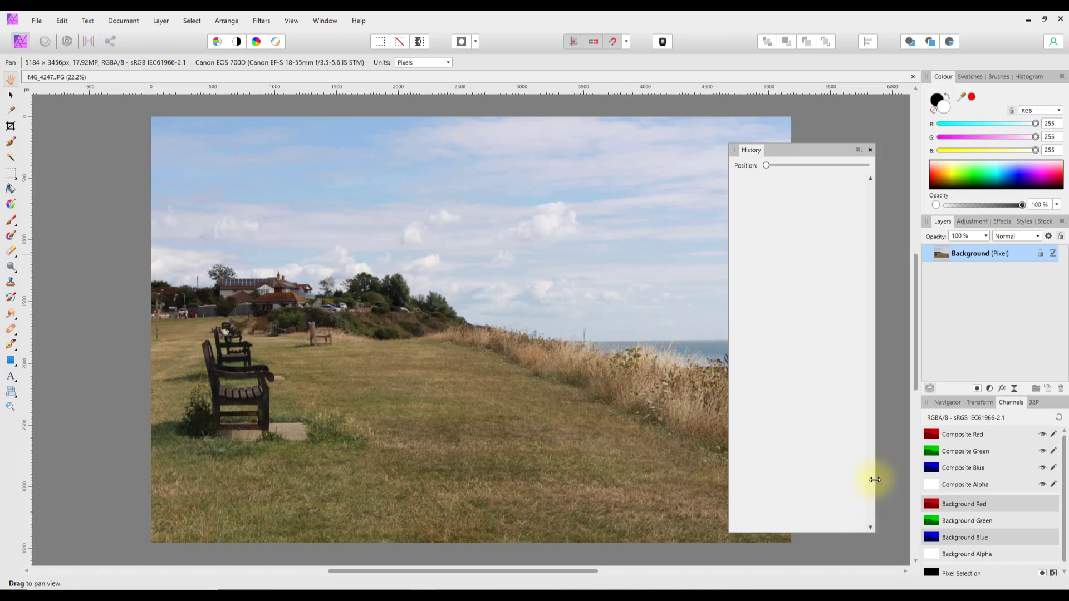
pyautogui.moveTo(819, 152); pyautogui.dragTo(857, 121)
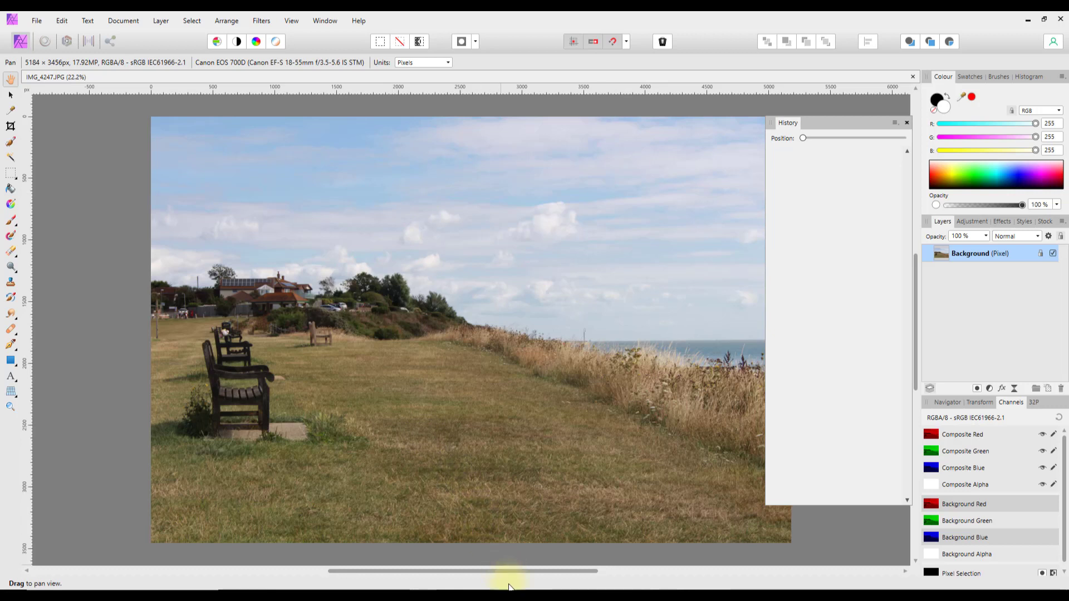
pyautogui.moveTo(509, 570); pyautogui.dragTo(531, 575)
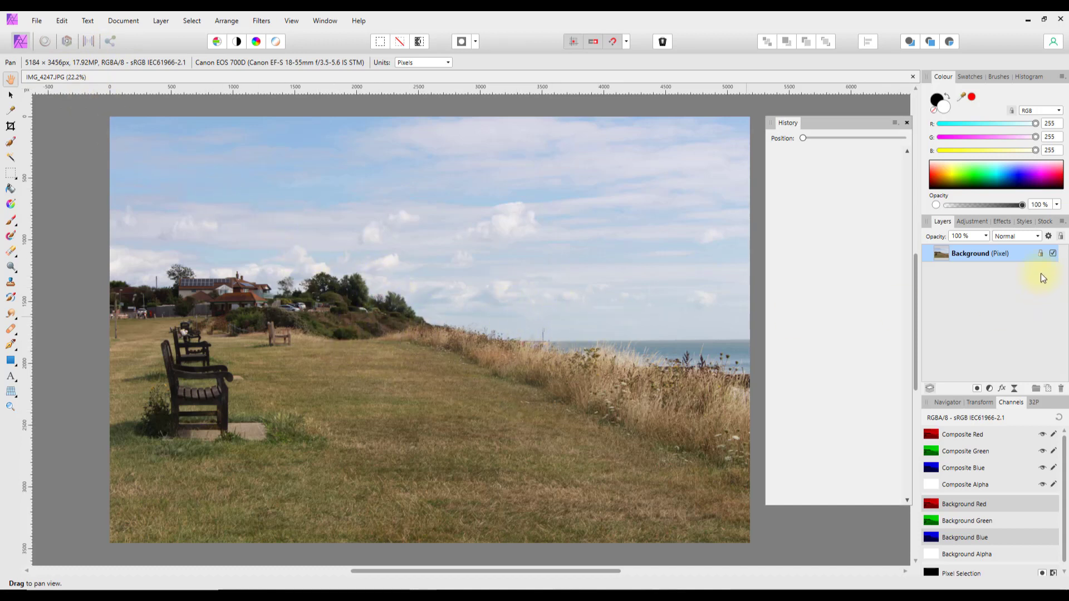
# - Copy the Background layer and create three new documents from the clipboard
pyautogui.rightClick(964, 253)
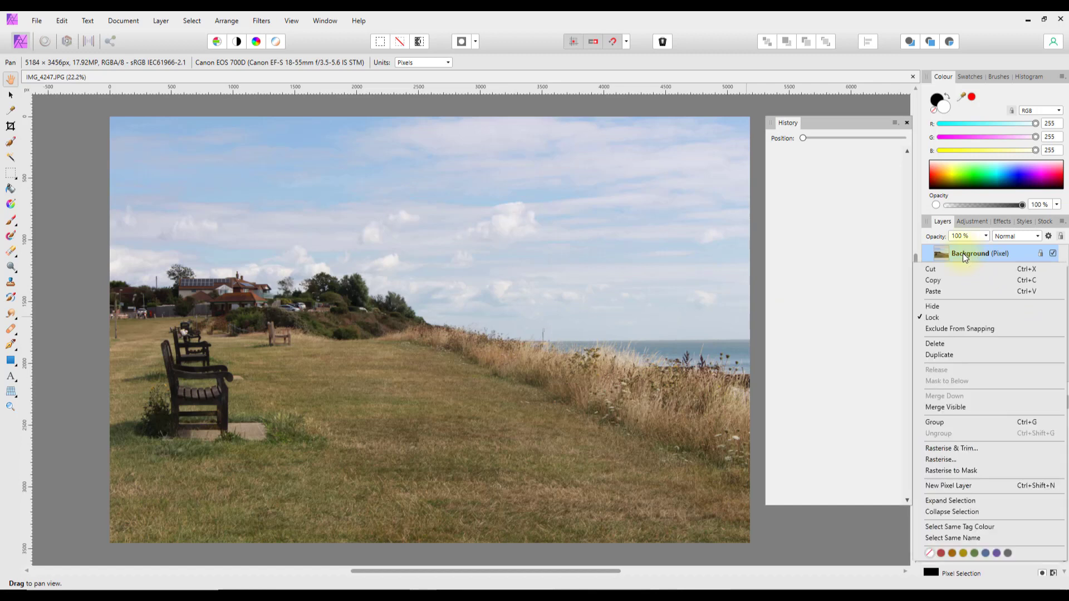
pyautogui.click(940, 281)
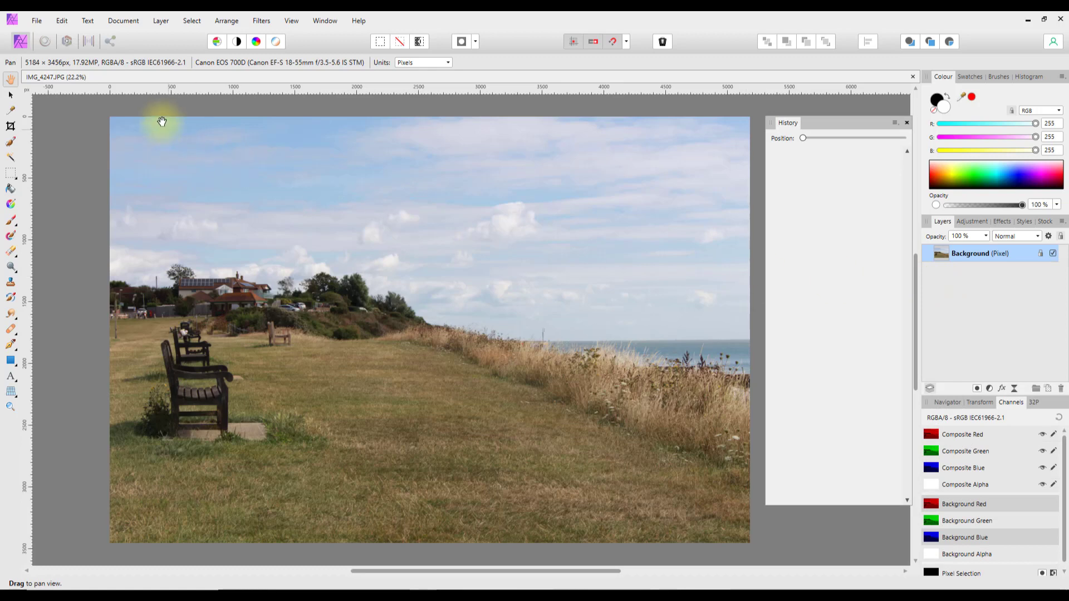
pyautogui.click(38, 23)
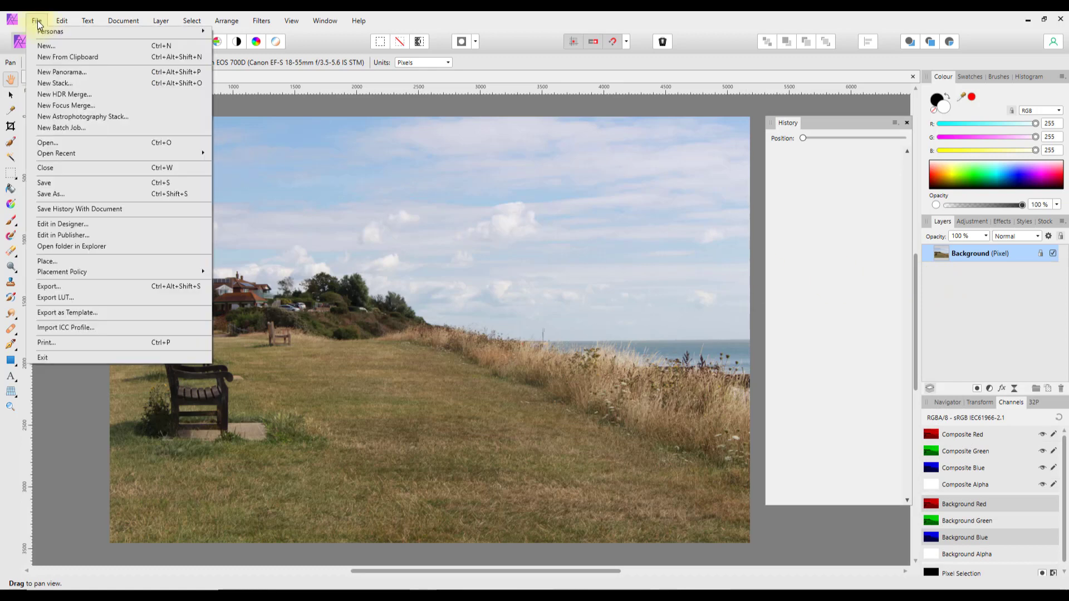
pyautogui.click(44, 58)
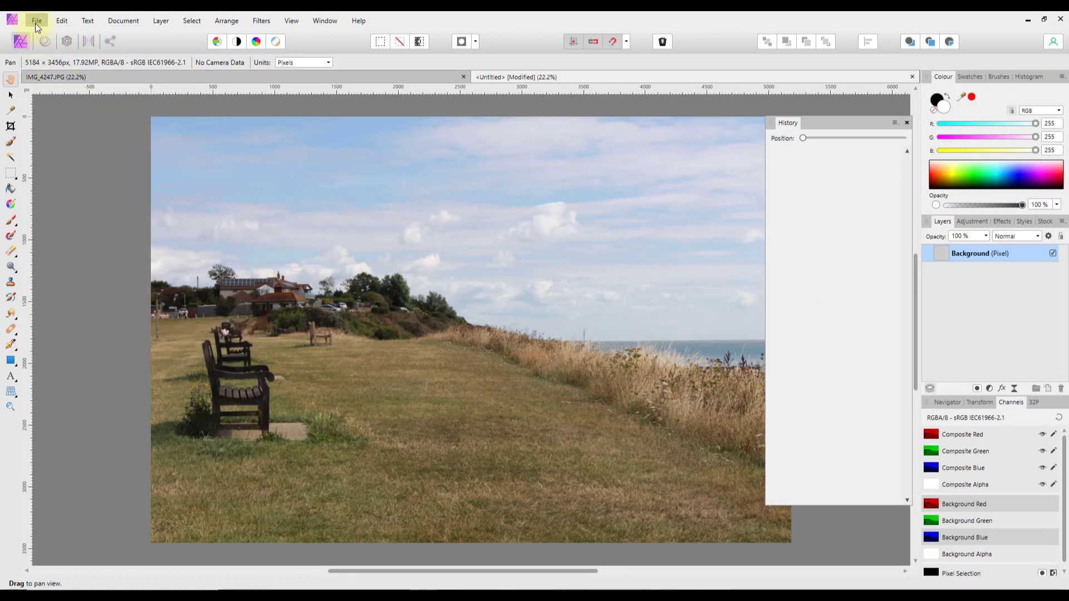
pyautogui.click(36, 23)
pyautogui.click(45, 58)
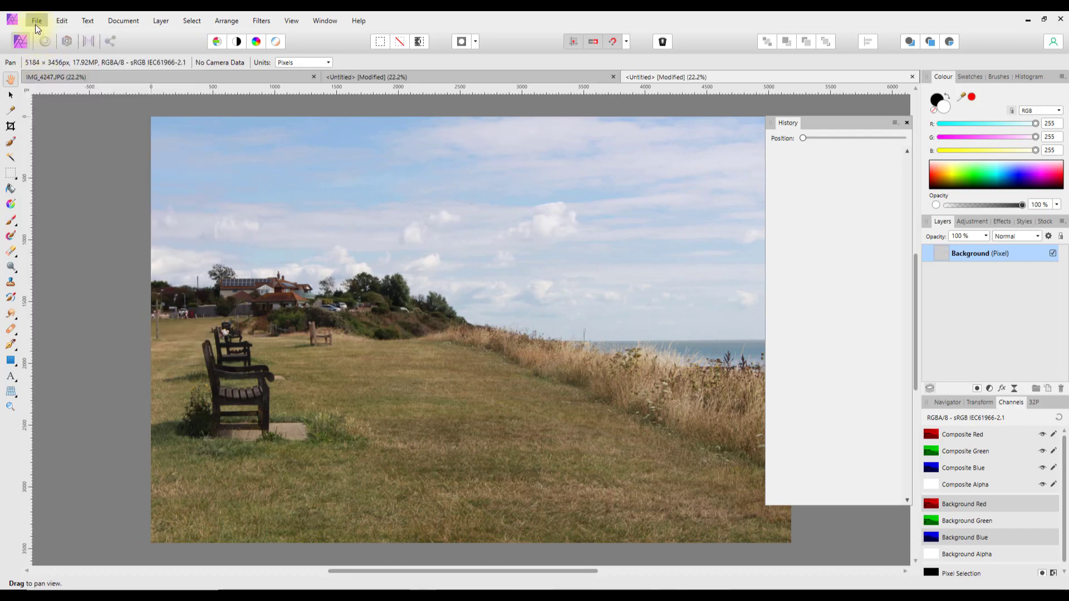
pyautogui.click(36, 23)
pyautogui.click(45, 58)
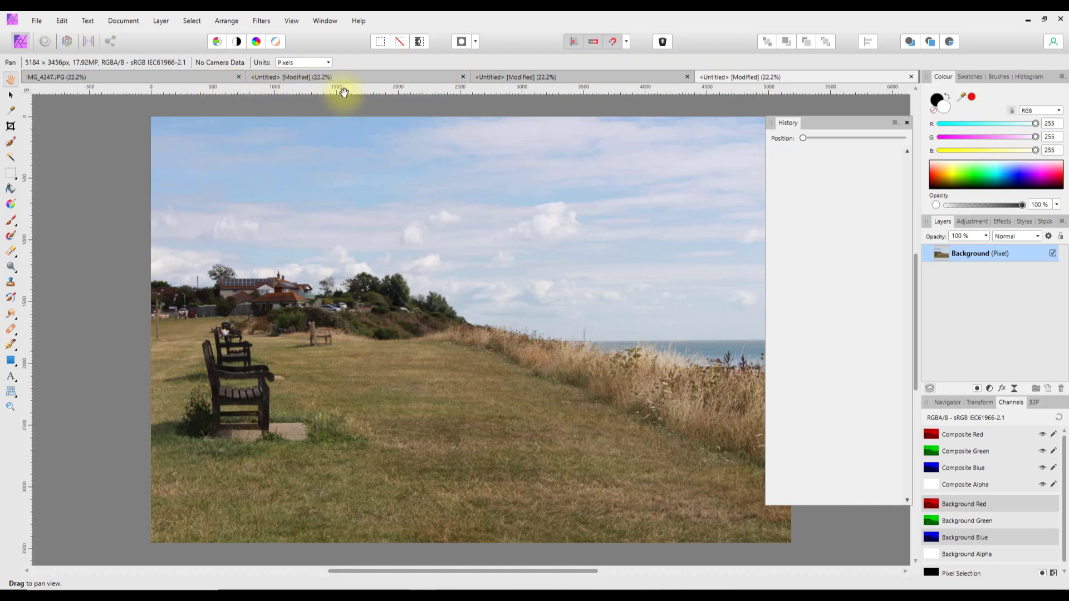
# - Return to IMG_4247.JPG, show the Navigator, and apply Auto Levels to the photo
pyautogui.click(199, 76)
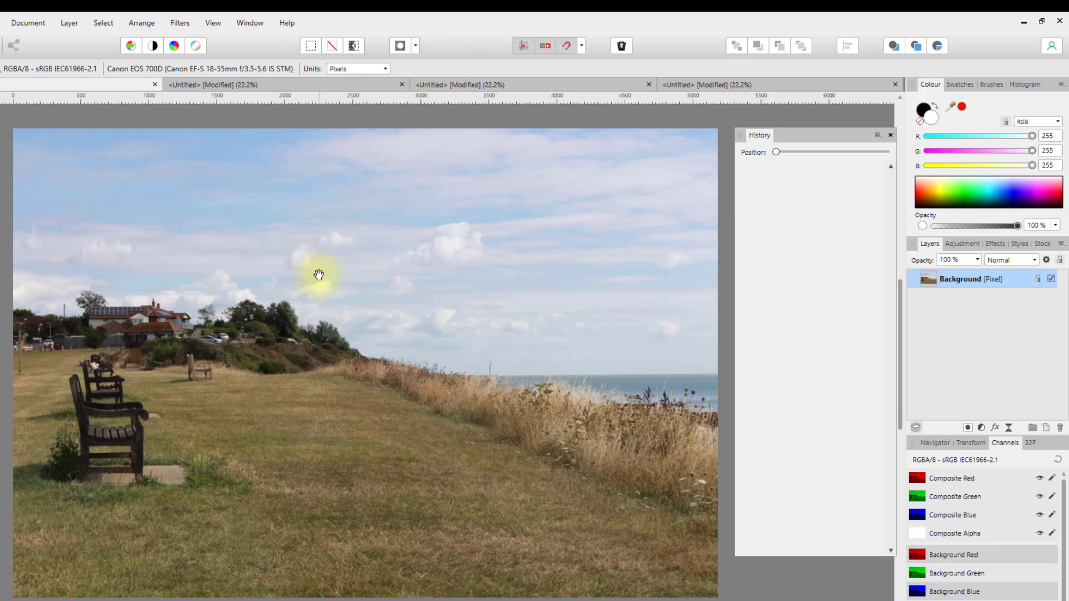
pyautogui.click(935, 443)
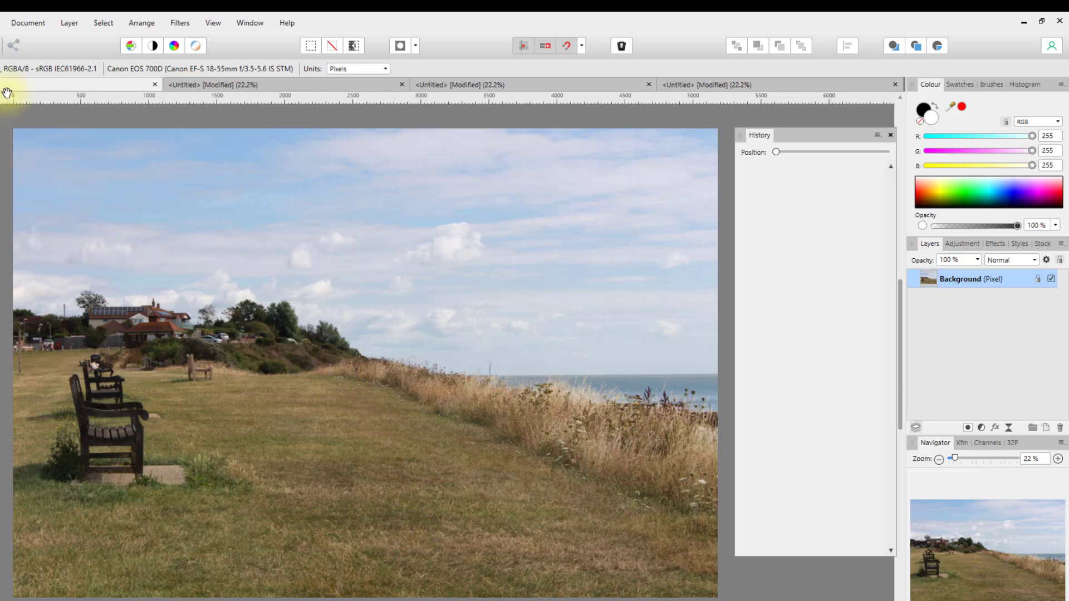
pyautogui.click(131, 47)
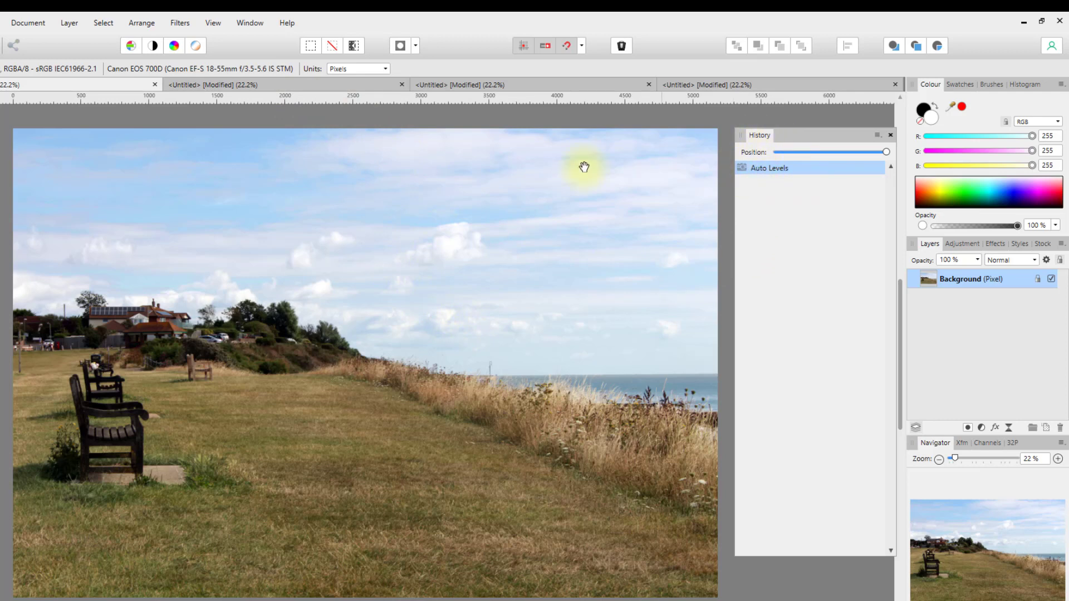
# - Apply Auto Contrast to the first untitled copy and Auto Colours to the second untitled copy
pyautogui.click(264, 88)
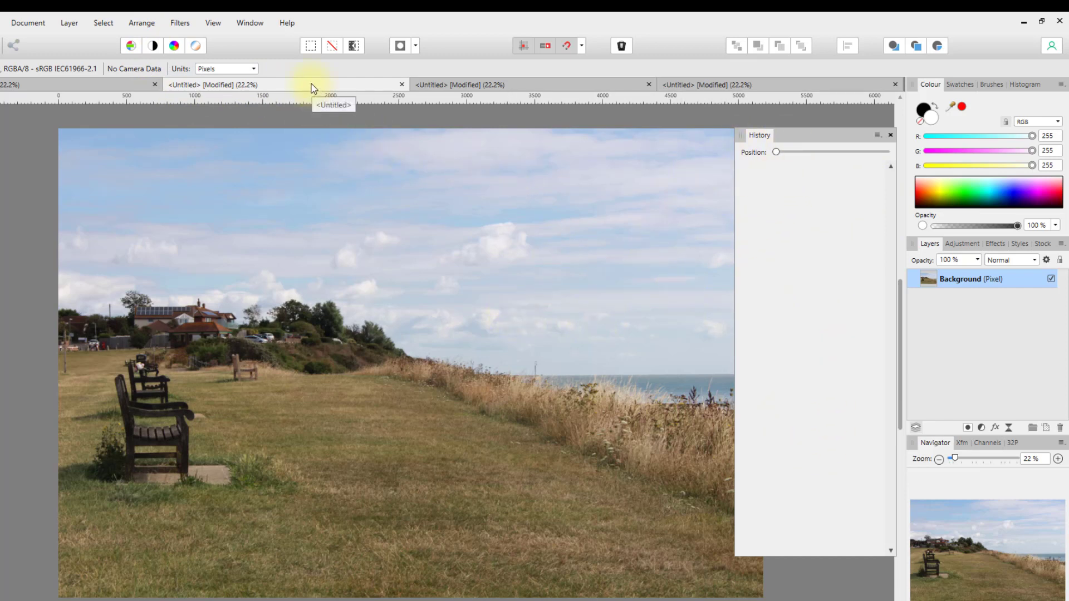
pyautogui.click(153, 46)
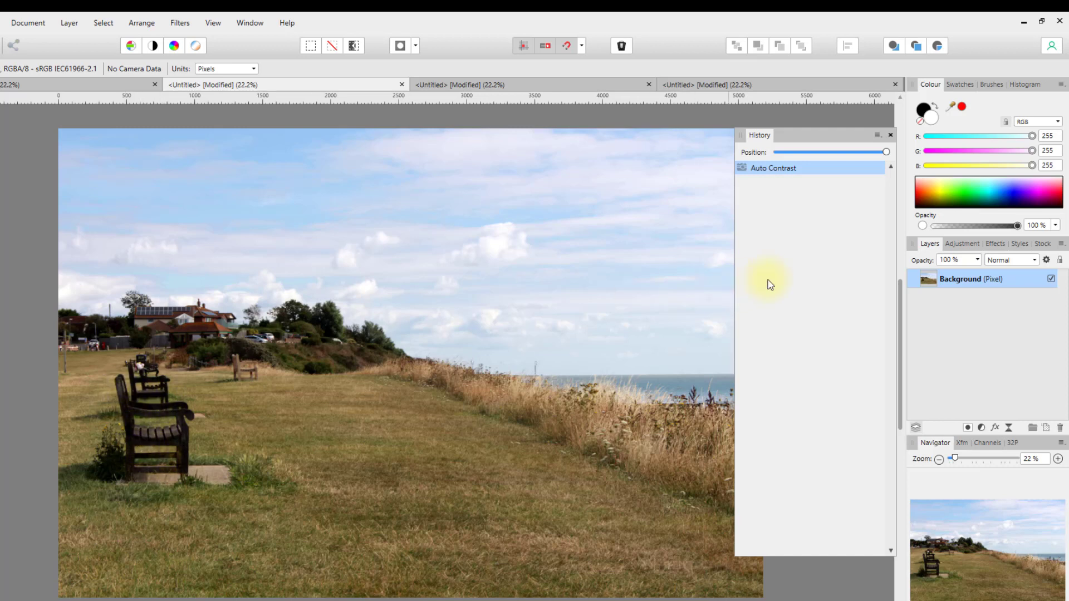
pyautogui.click(514, 88)
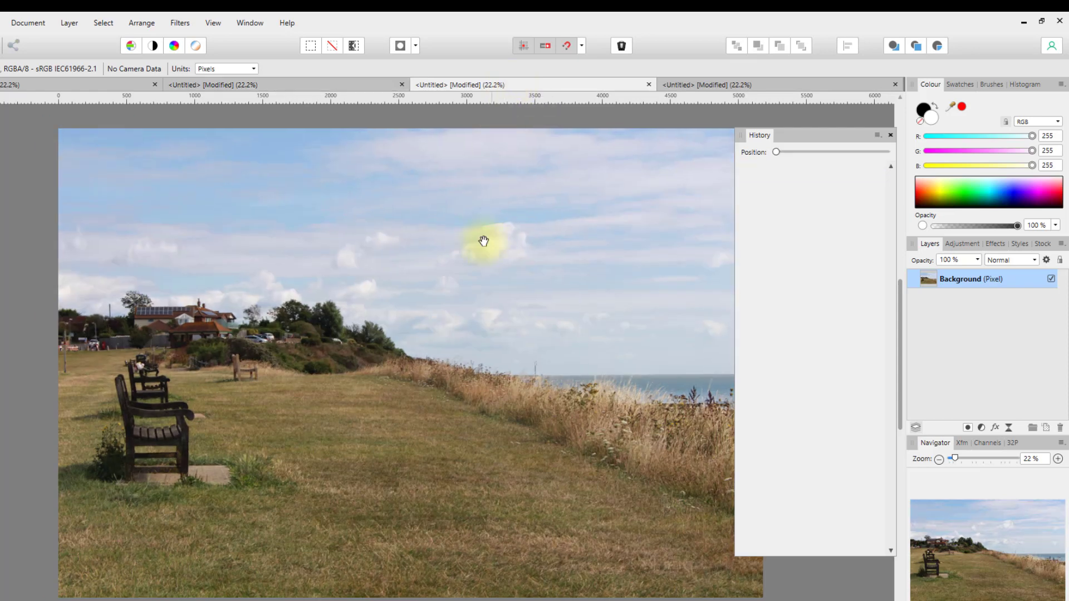
pyautogui.click(175, 48)
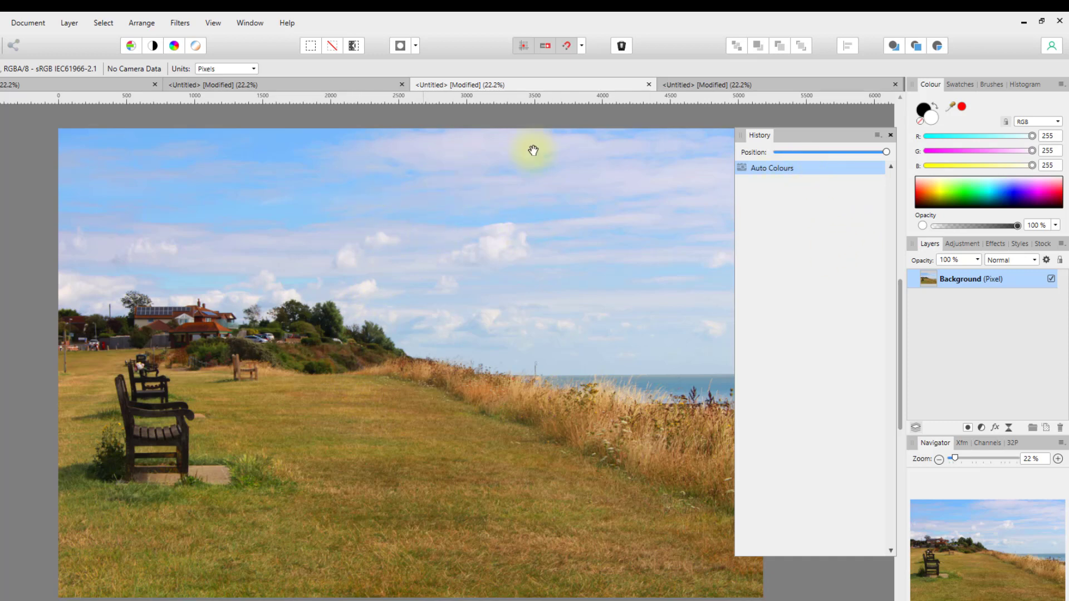
# - Apply Auto White Balance to the third untitled copy of the photo
pyautogui.click(702, 87)
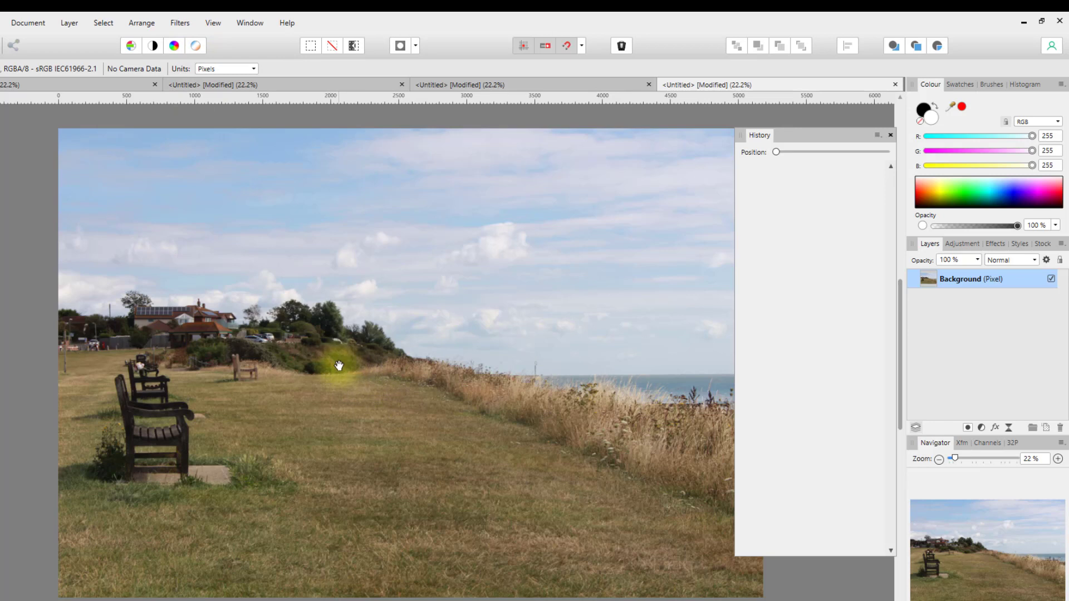
pyautogui.click(196, 47)
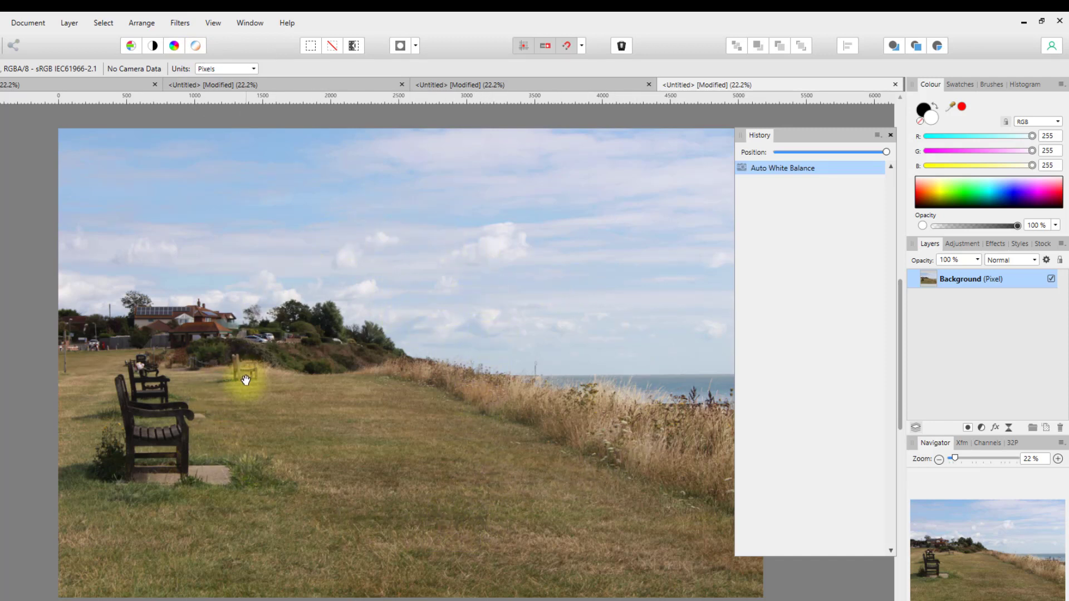
# - Close all three untitled copies without saving their changes, leaving only the original photo open
pyautogui.click(896, 85)
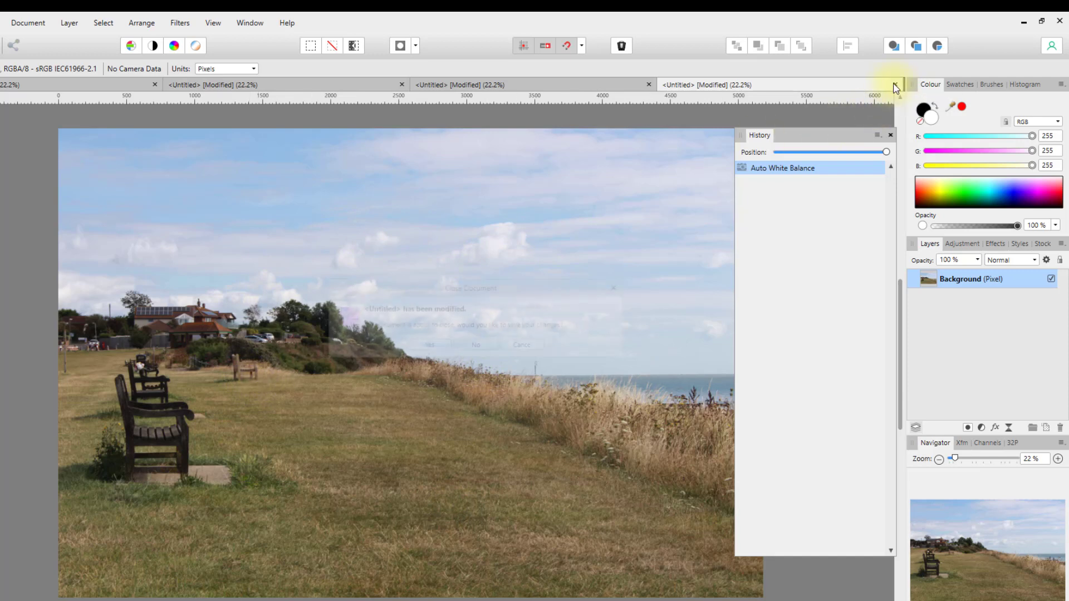
pyautogui.click(476, 346)
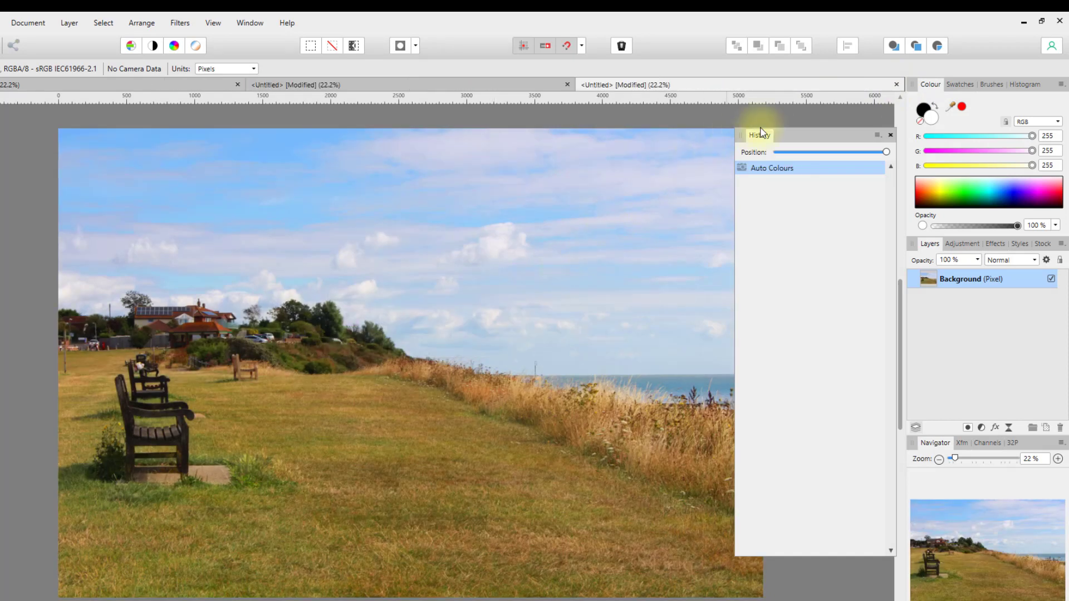
pyautogui.click(897, 84)
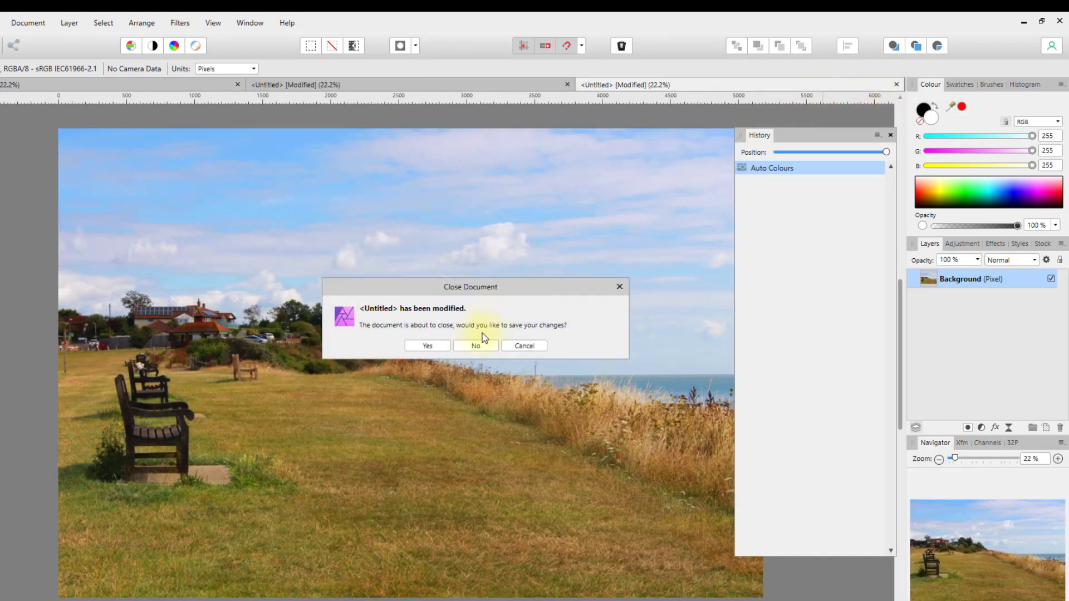
pyautogui.click(476, 346)
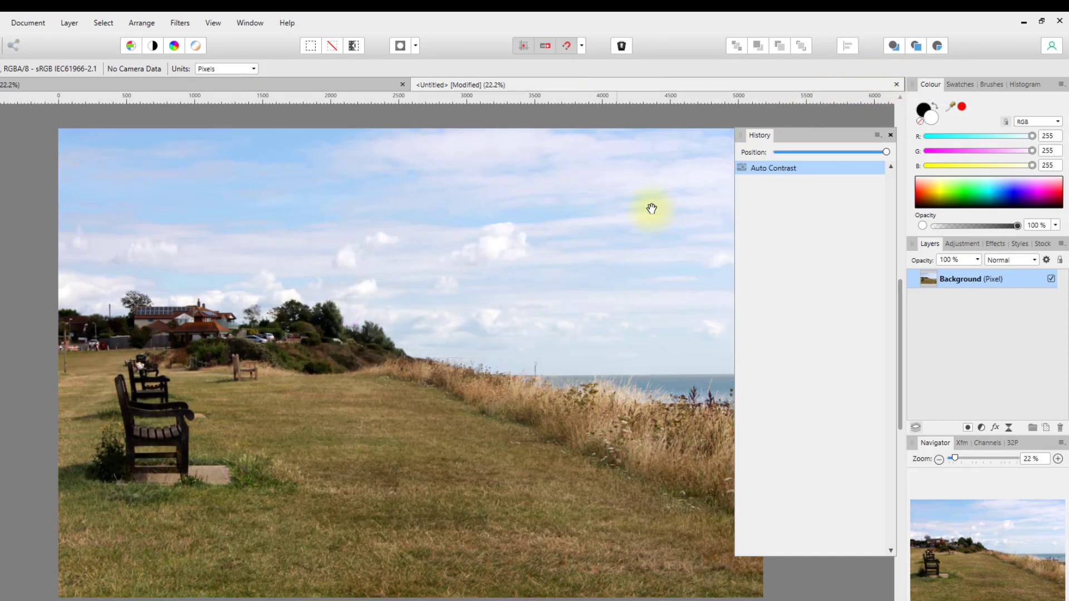
pyautogui.click(897, 87)
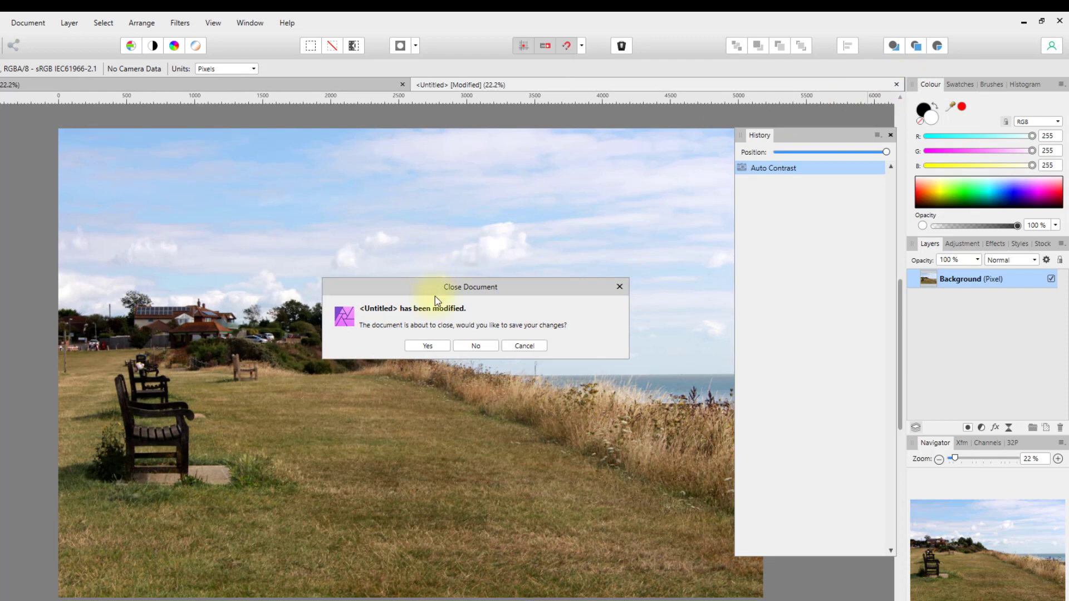
pyautogui.click(477, 346)
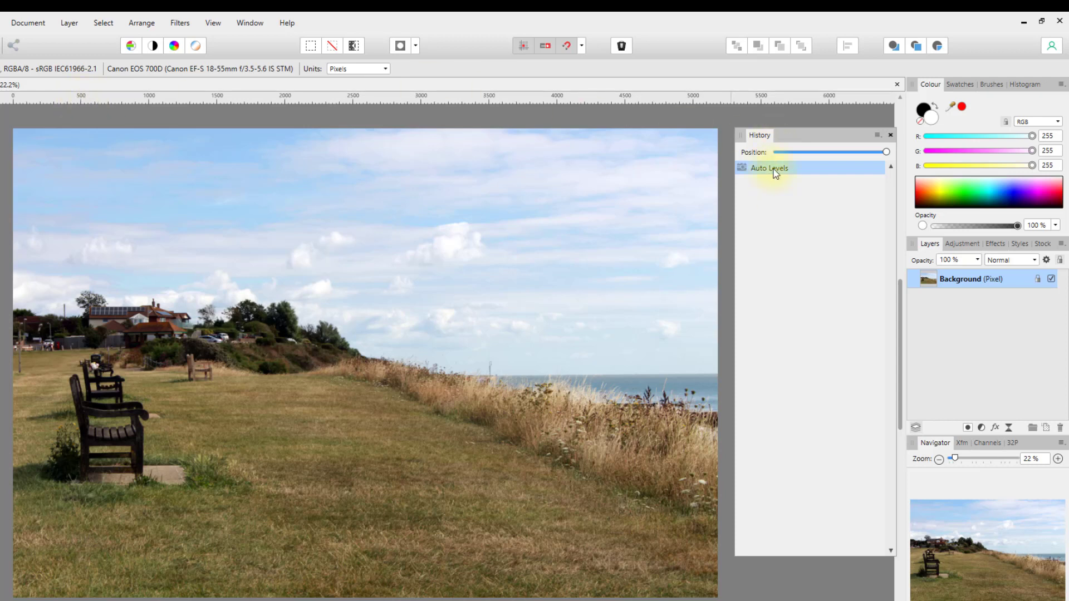
# - Apply Auto Colours and Auto Contrast to the original photo on top of the Auto Levels correction
pyautogui.click(175, 50)
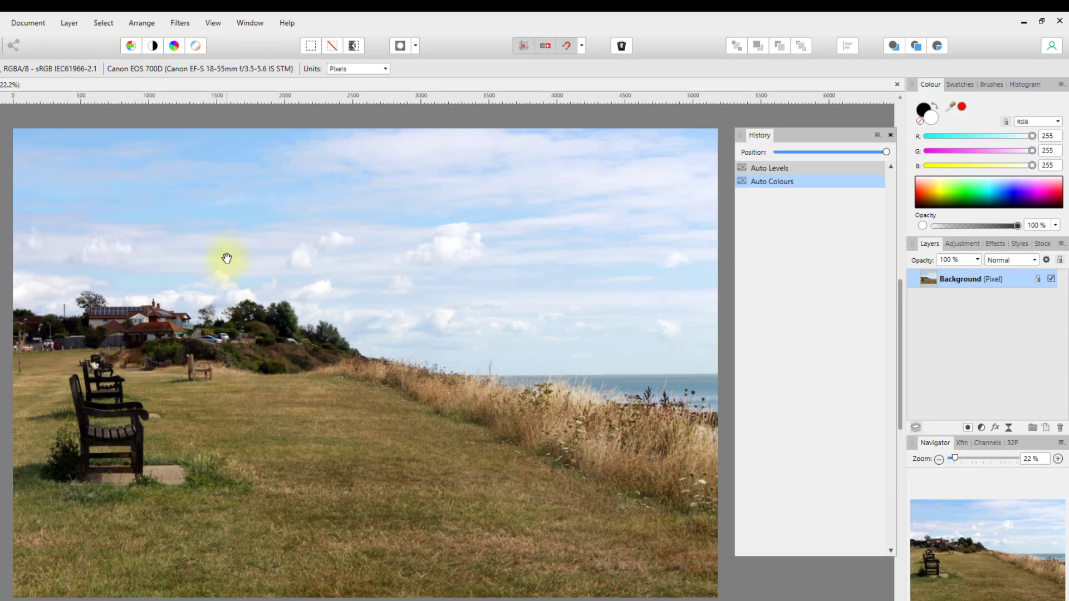
pyautogui.click(153, 47)
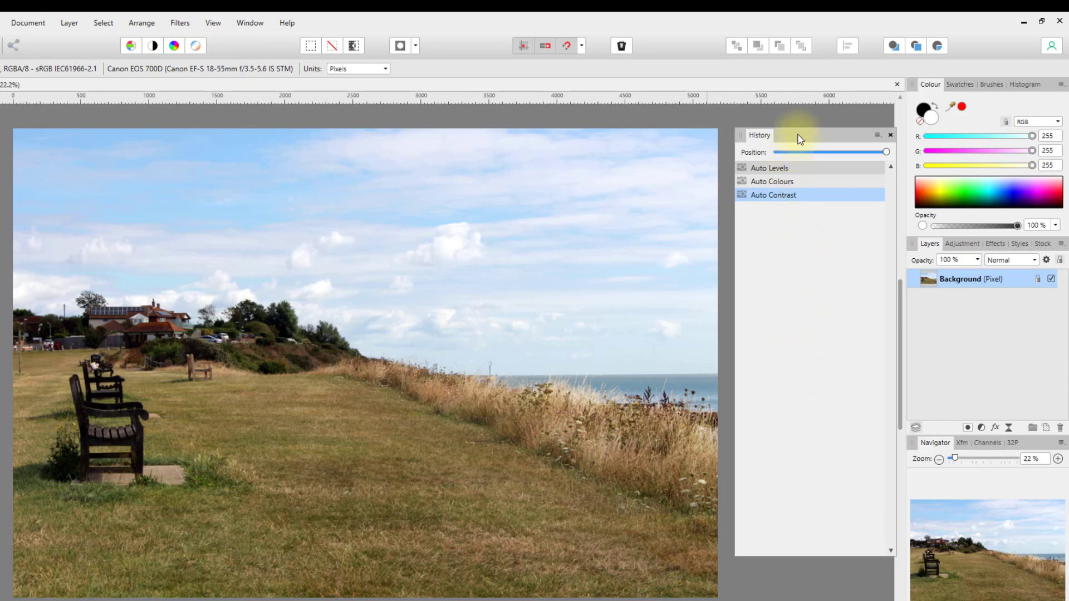
pyautogui.moveTo(800, 139); pyautogui.dragTo(793, 138)
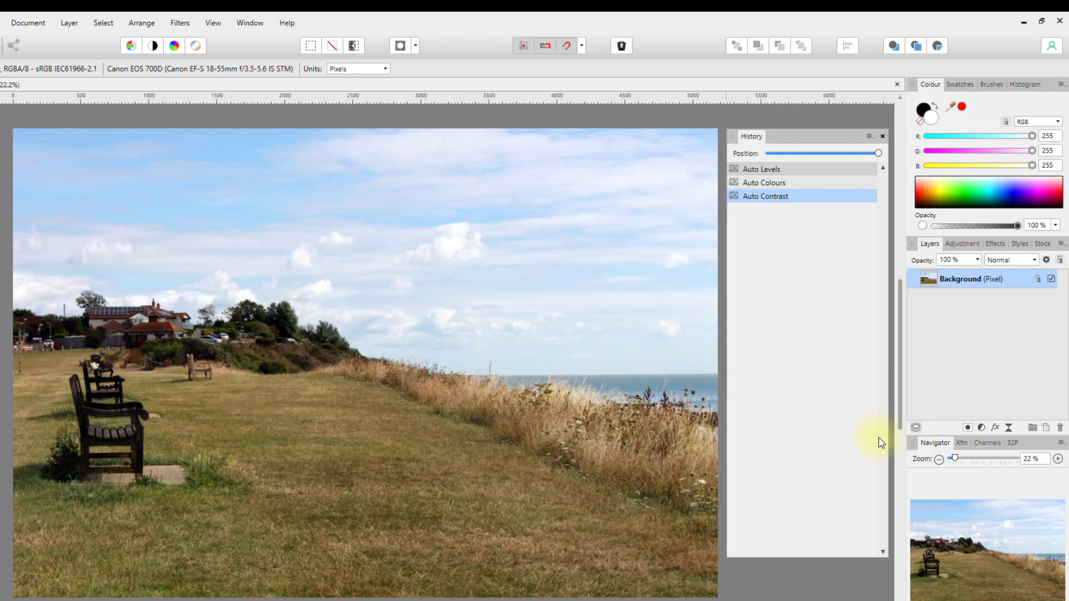
# - Add a Levels adjustment above the Background layer with gamma 1.122 and white level 92%
pyautogui.click(982, 429)
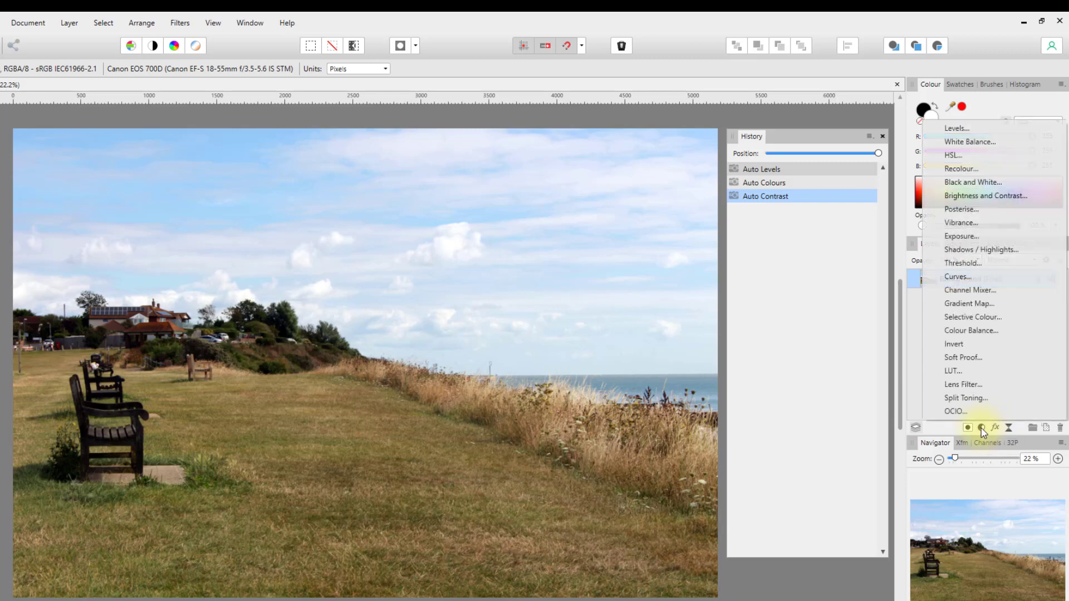
pyautogui.click(961, 130)
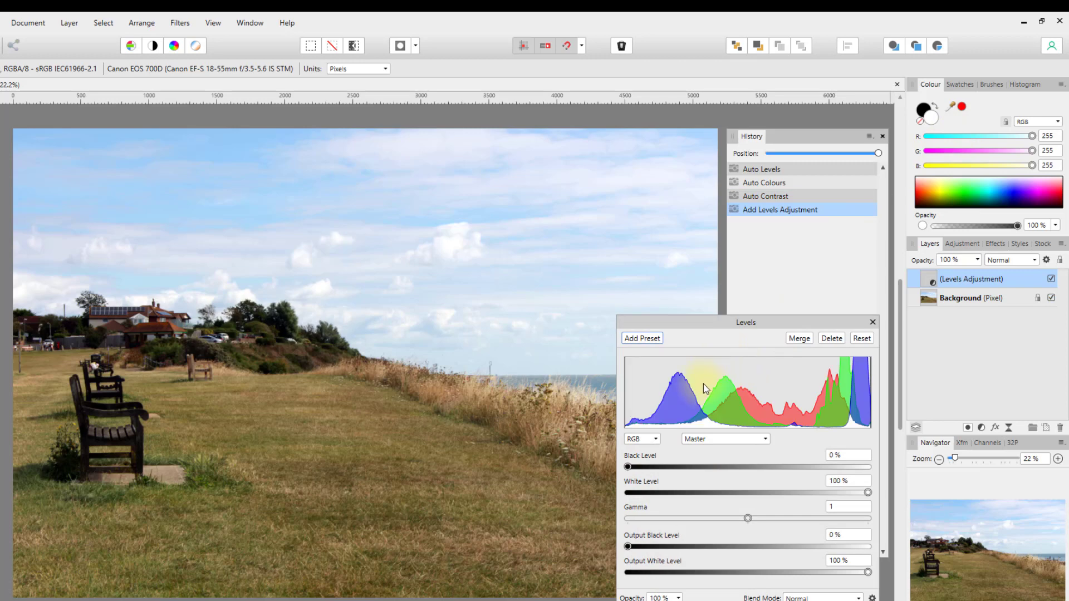
pyautogui.moveTo(709, 328); pyautogui.dragTo(655, 258)
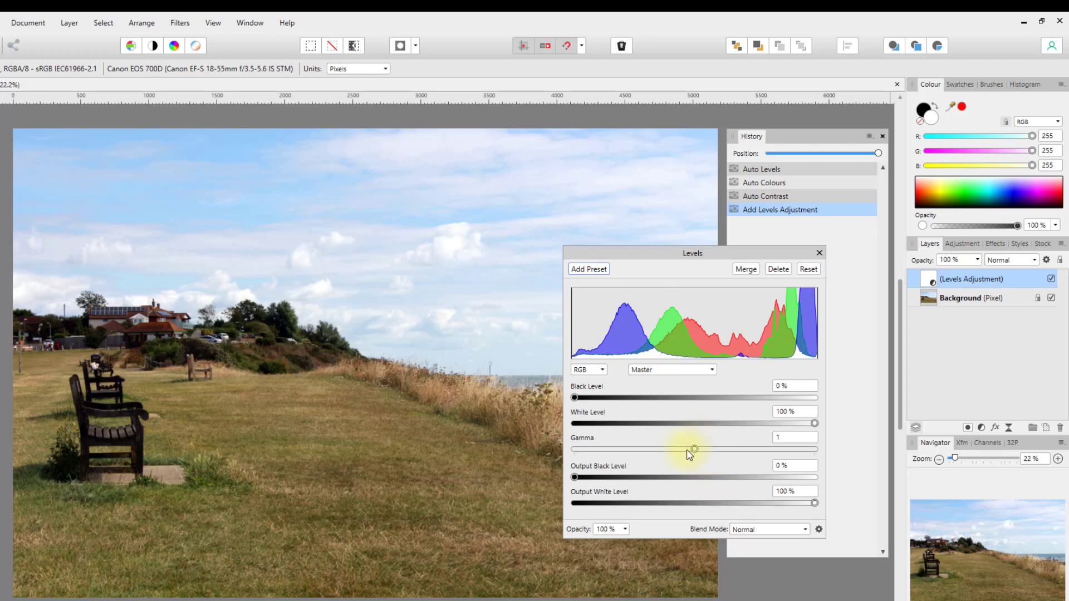
pyautogui.moveTo(694, 450); pyautogui.dragTo(712, 450)
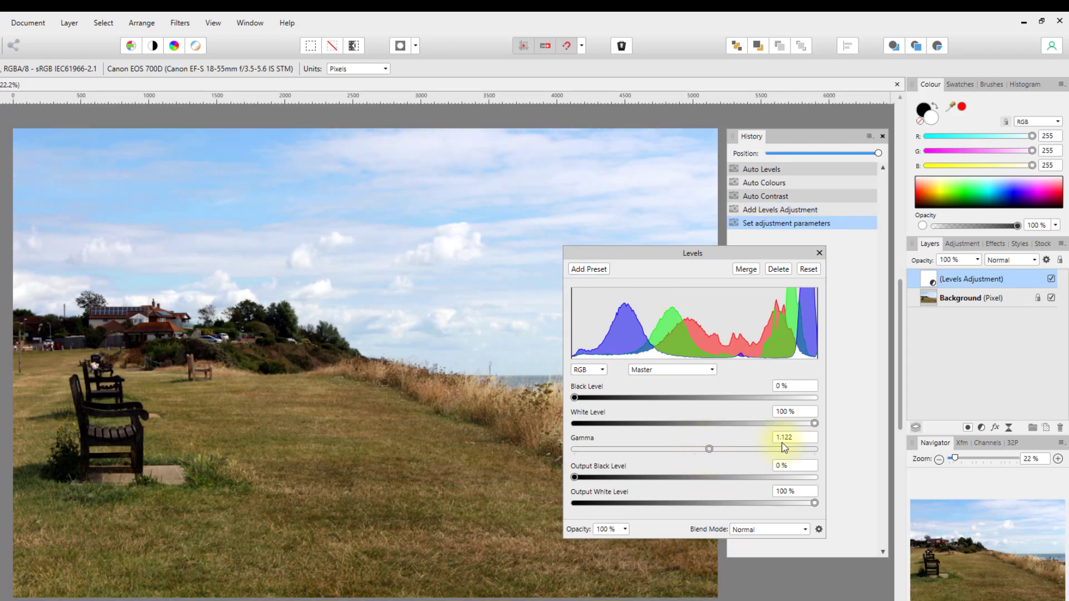
pyautogui.moveTo(816, 424); pyautogui.dragTo(794, 427)
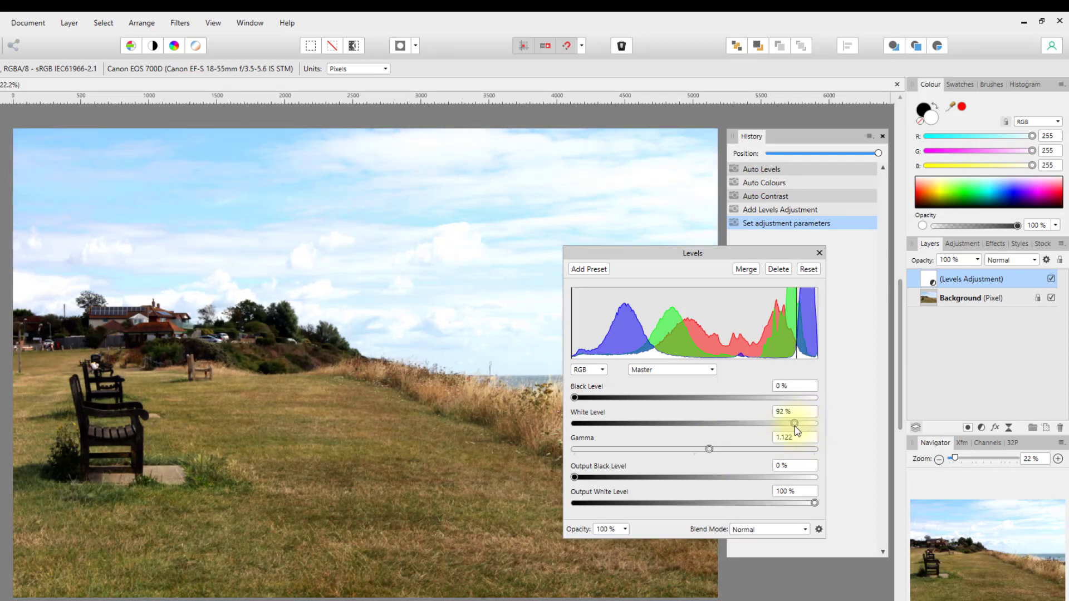
pyautogui.moveTo(710, 254); pyautogui.dragTo(695, 276)
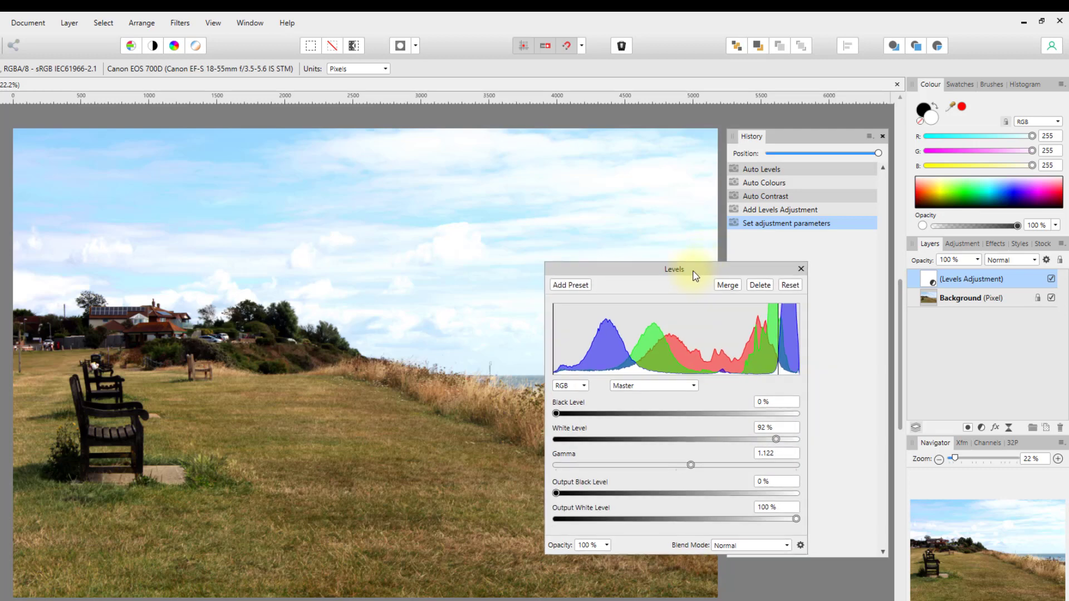
# - Add a Black & White adjustment above the Levels layer with Red 66%, Yellow 17%, Green 8%, Cyan -37% and Blue -24%
pyautogui.click(800, 270)
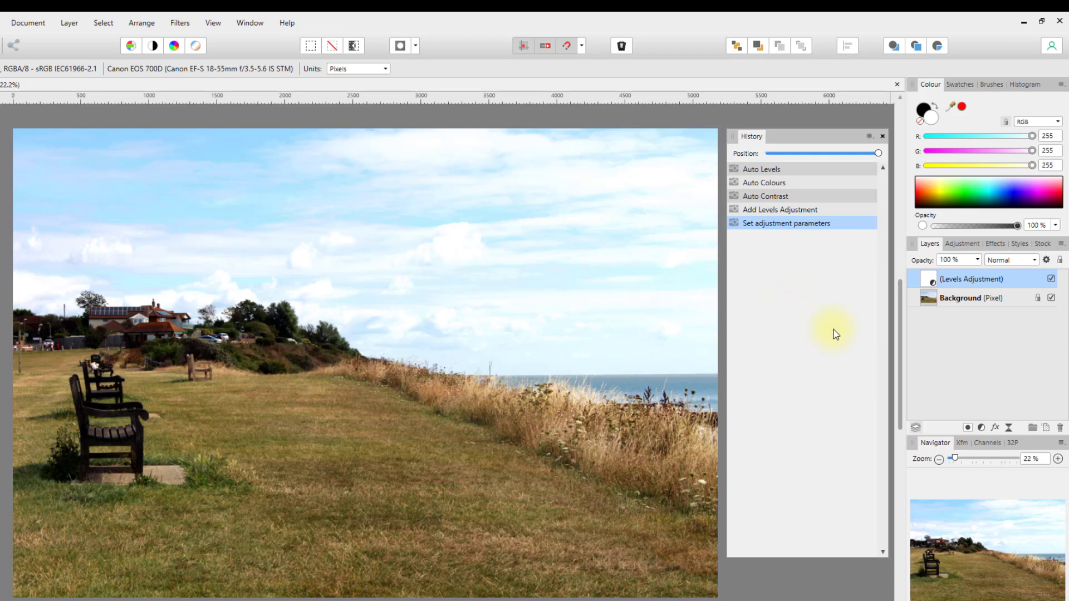
pyautogui.click(982, 428)
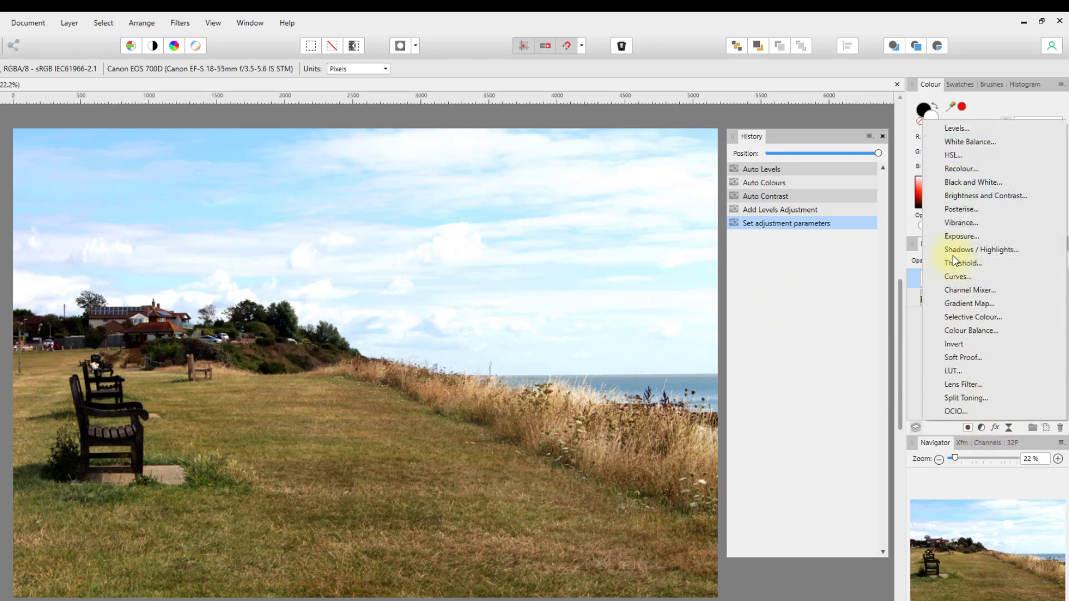
pyautogui.click(957, 189)
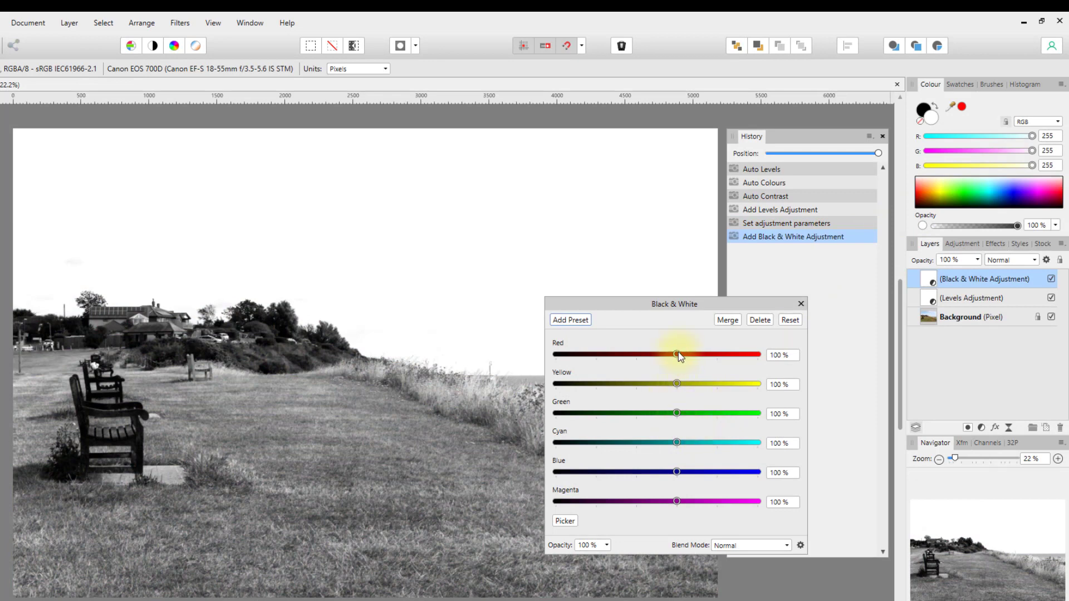
pyautogui.moveTo(678, 442); pyautogui.dragTo(622, 449)
pyautogui.moveTo(677, 472); pyautogui.dragTo(630, 484)
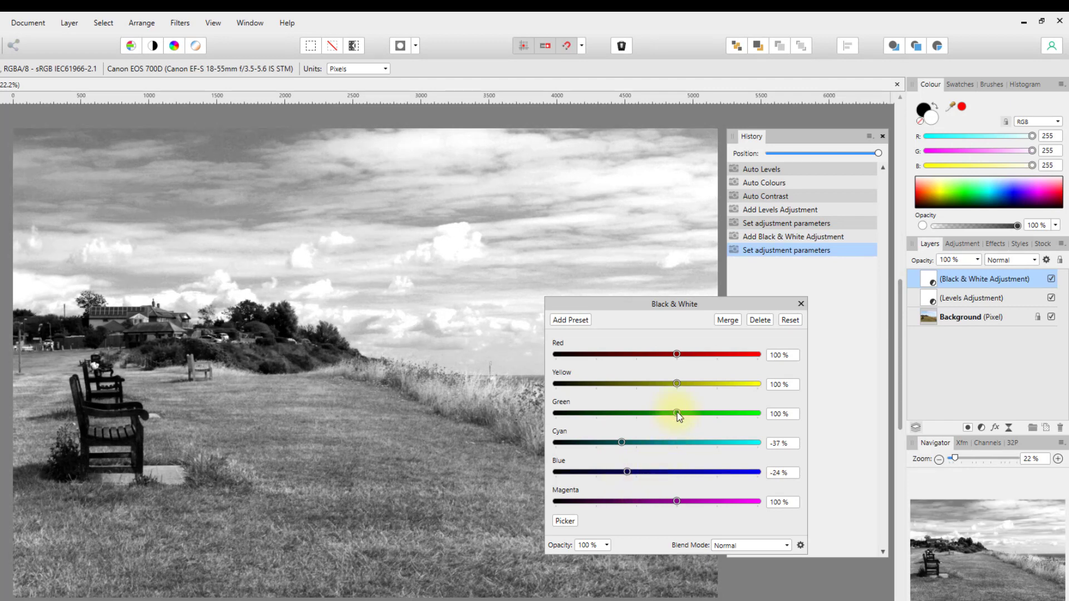
pyautogui.moveTo(677, 412); pyautogui.dragTo(642, 422)
pyautogui.moveTo(676, 386); pyautogui.dragTo(645, 392)
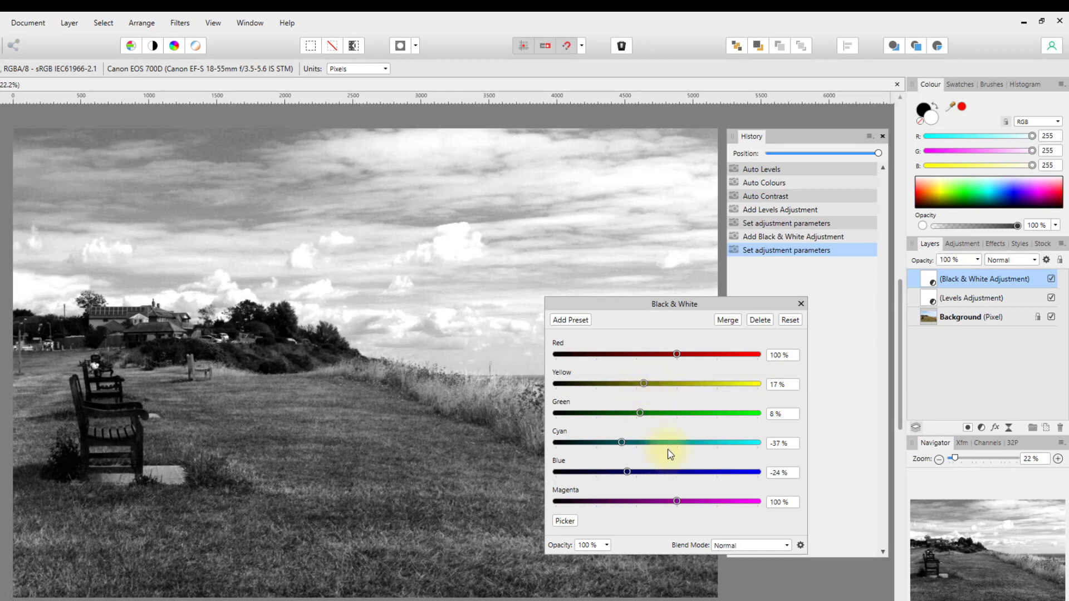
pyautogui.moveTo(677, 357)
pyautogui.mouseDown()
pyautogui.moveTo(649, 358)
pyautogui.moveTo(665, 360)
pyautogui.mouseUp()
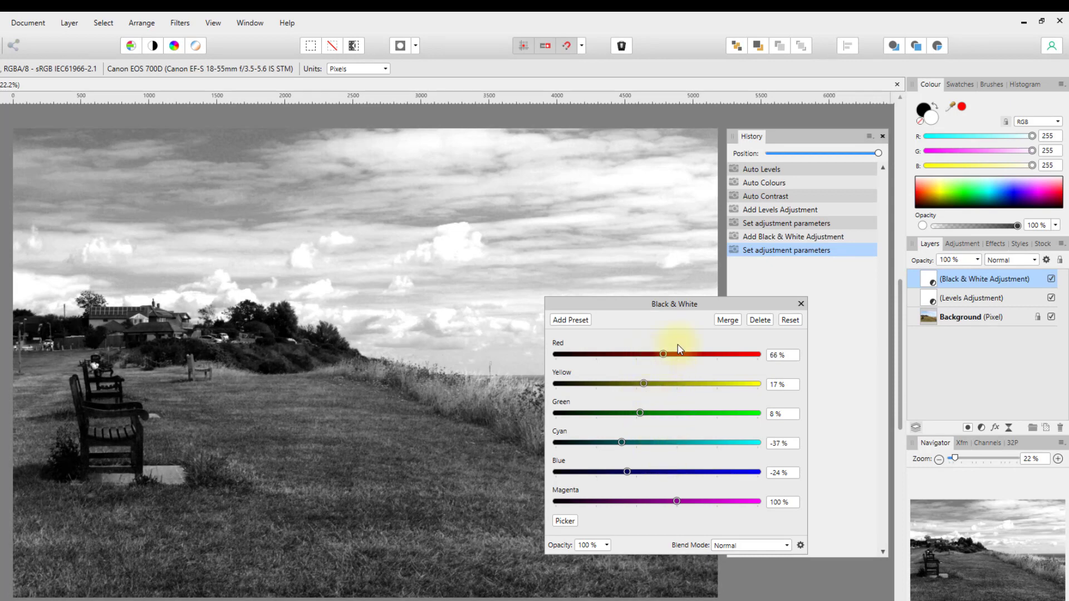
pyautogui.click(801, 305)
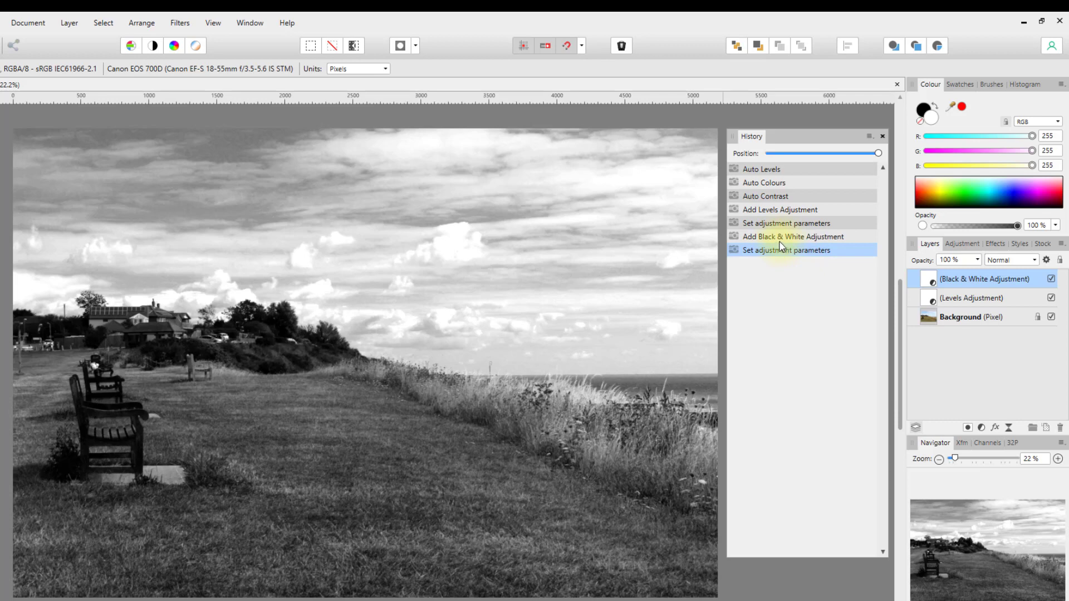
# - Return to the history state before the Black & White adjustment and add Split Toning with highlights 223.1° at 70% and shadows 9.4° at 86% saturation
pyautogui.click(803, 223)
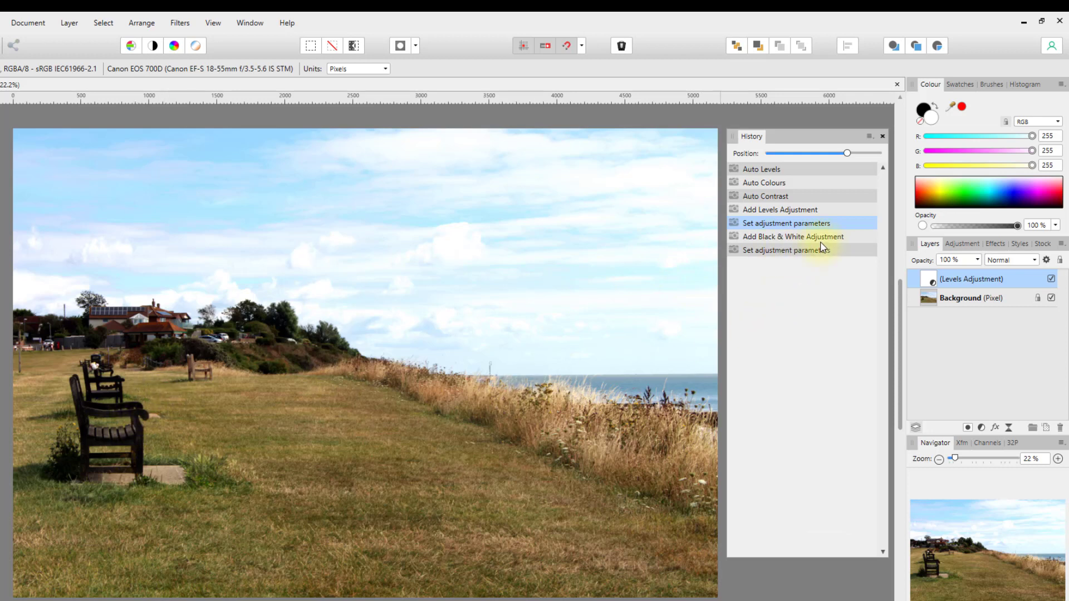
pyautogui.click(982, 429)
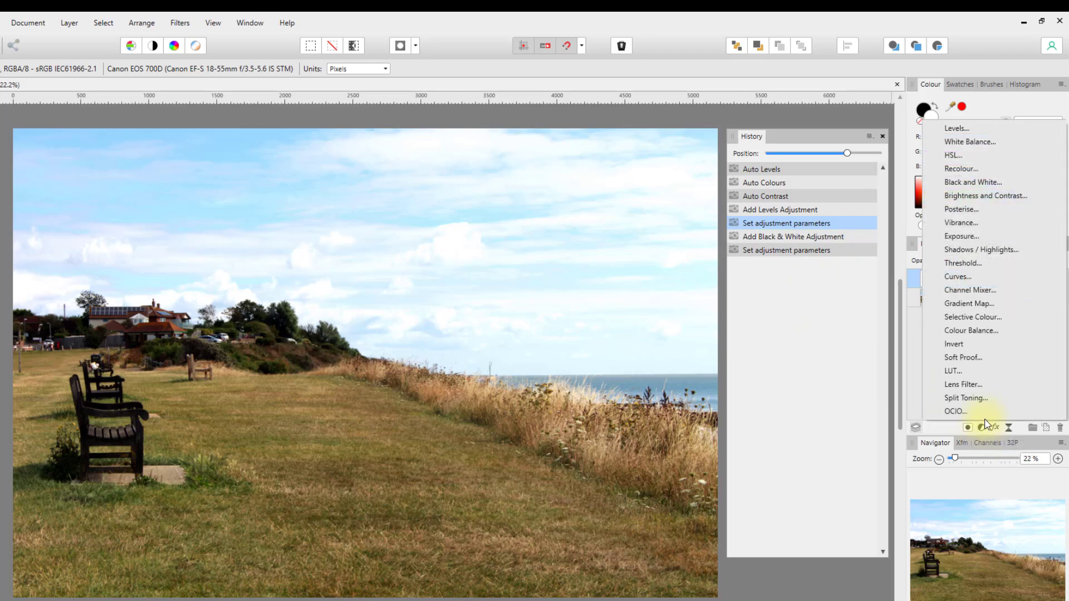
pyautogui.click(951, 398)
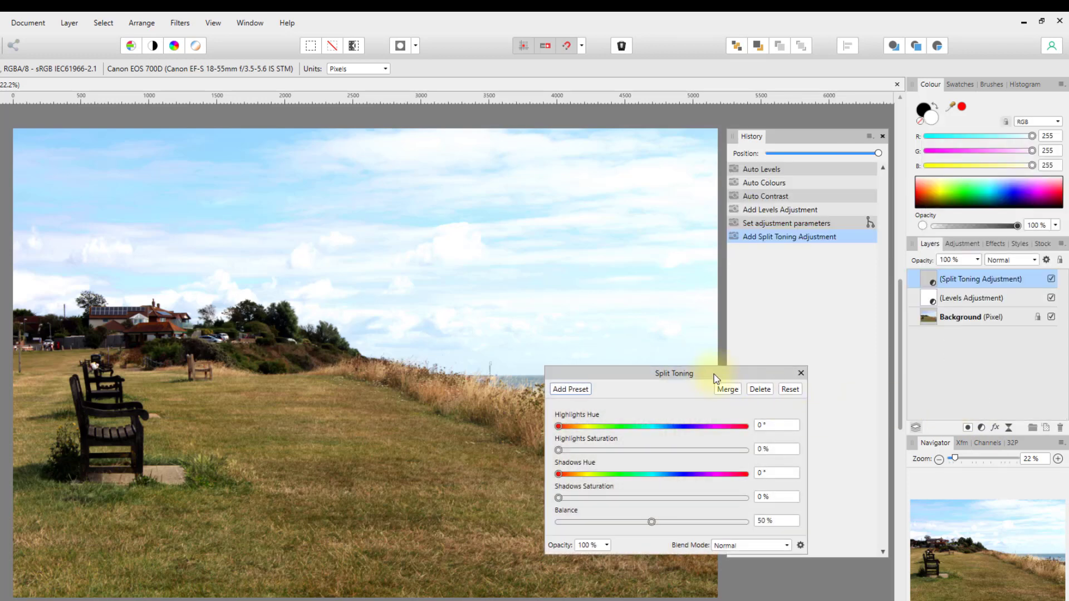
pyautogui.moveTo(713, 375); pyautogui.dragTo(634, 390)
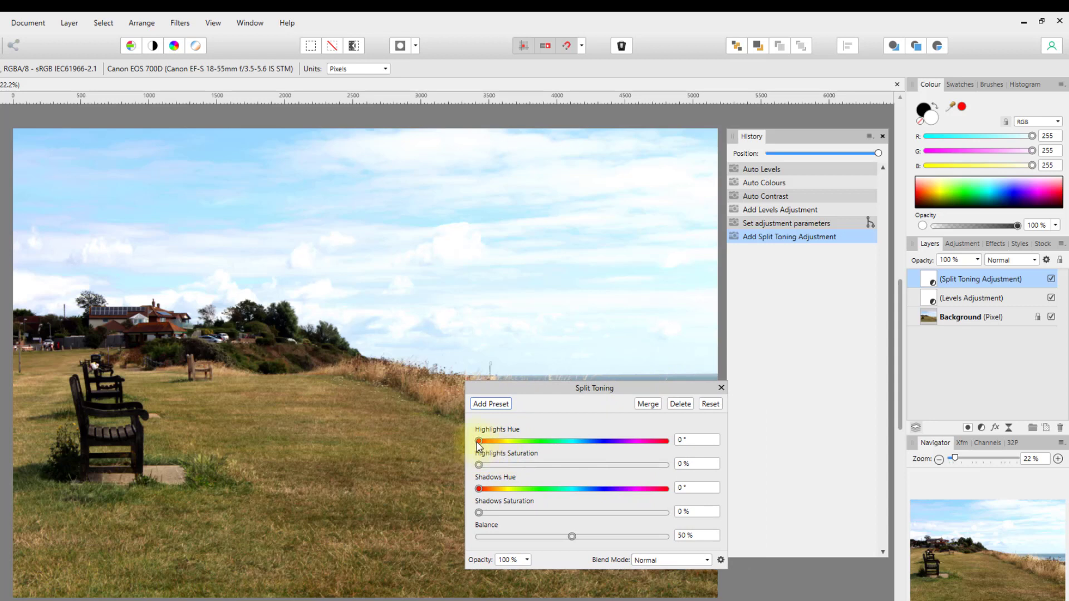
pyautogui.moveTo(478, 442); pyautogui.dragTo(492, 444)
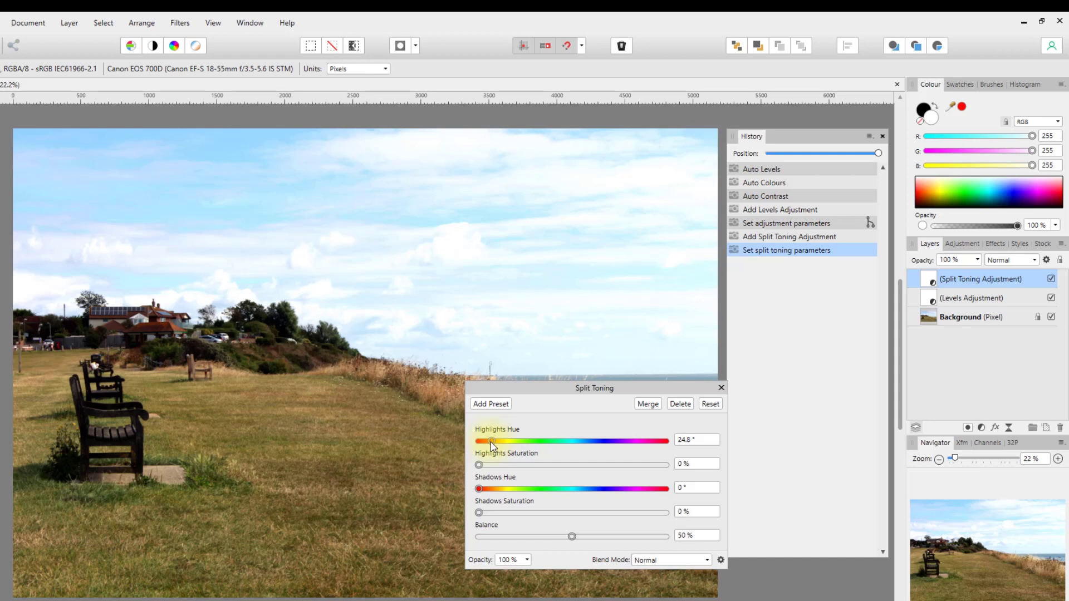
pyautogui.moveTo(491, 444); pyautogui.dragTo(595, 449)
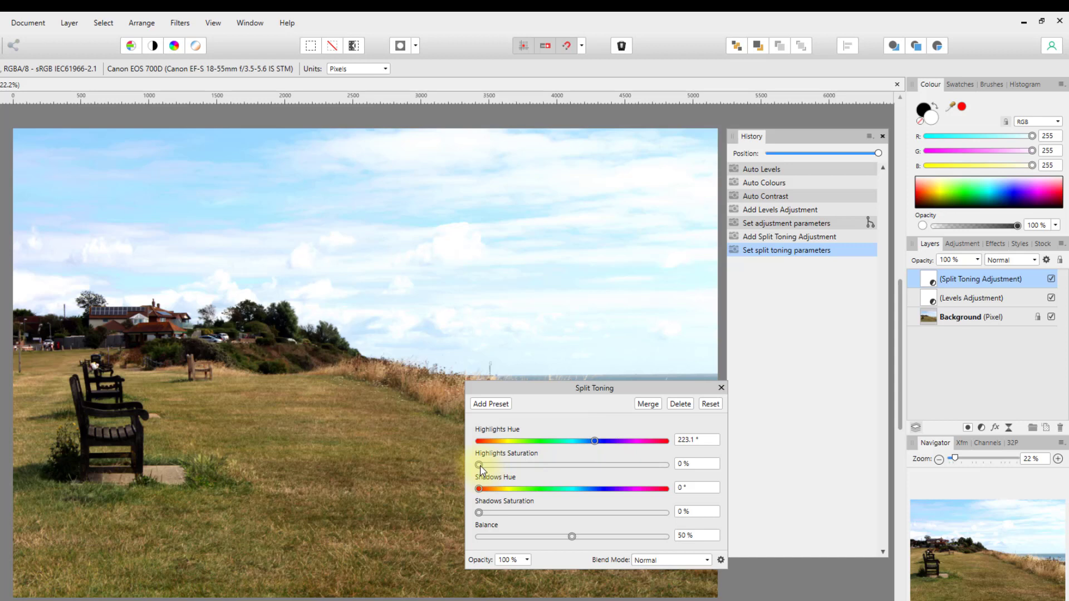
pyautogui.moveTo(480, 466); pyautogui.dragTo(609, 467)
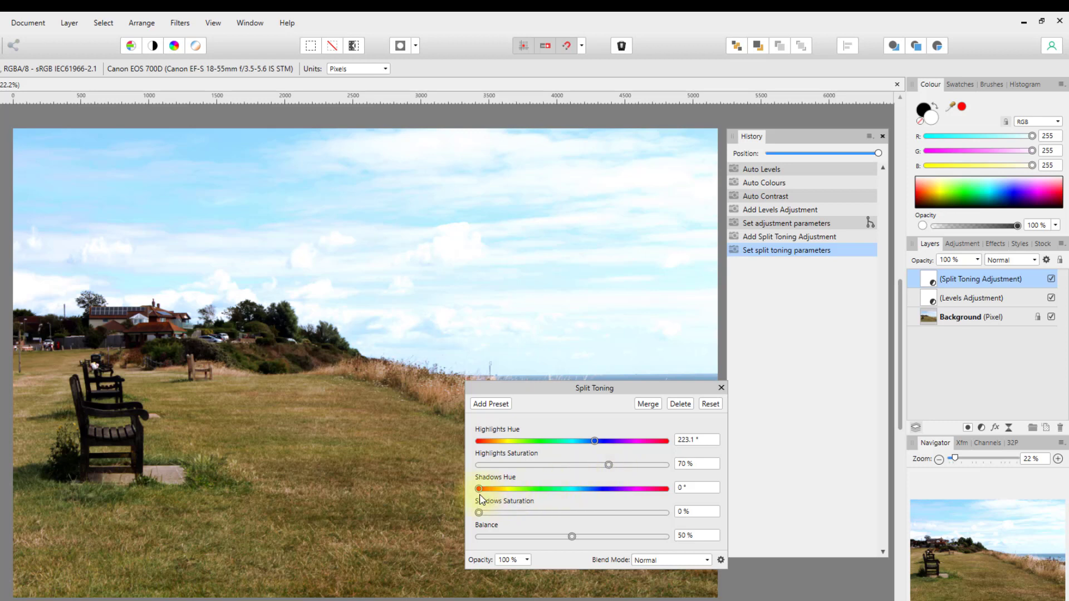
pyautogui.moveTo(479, 490); pyautogui.dragTo(593, 511)
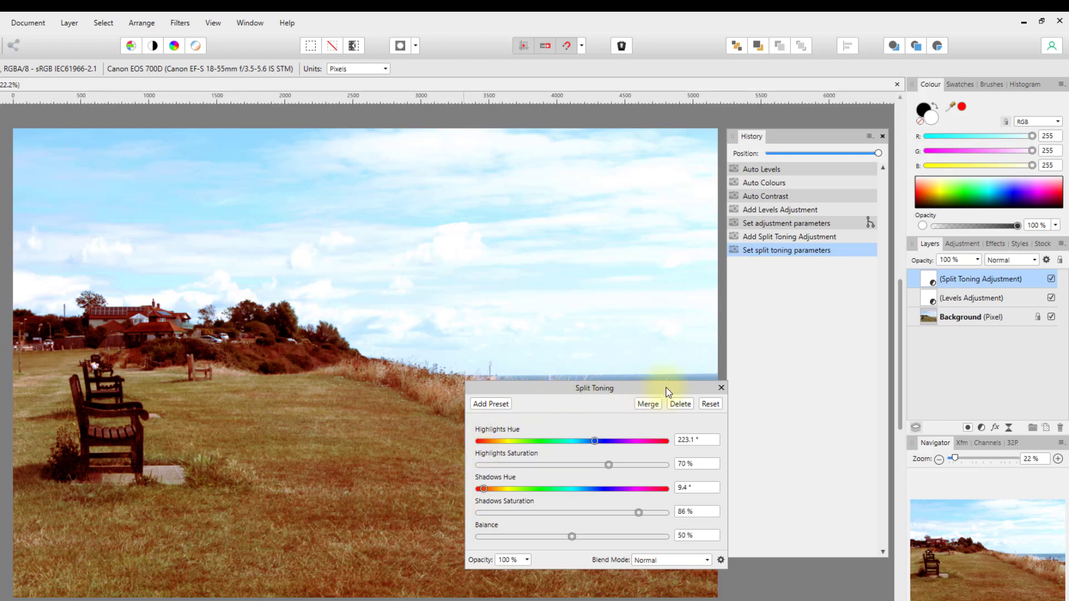
pyautogui.click(721, 388)
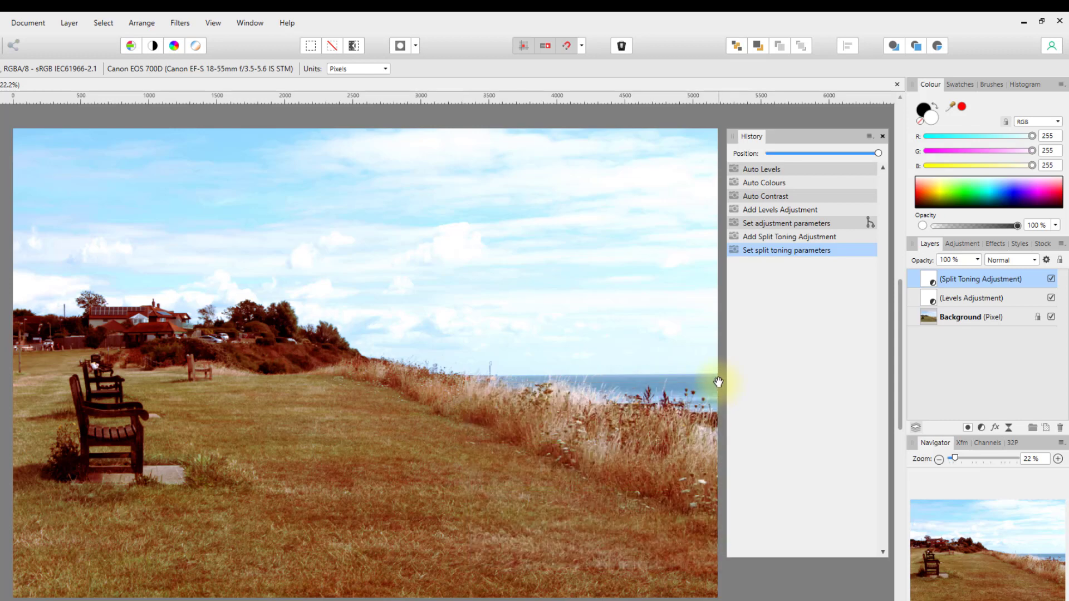
# - Cycle the history futures at the Levels parameters state to compare the Black & White and Split Toning branches, ending on Split Toning
pyautogui.click(870, 224)
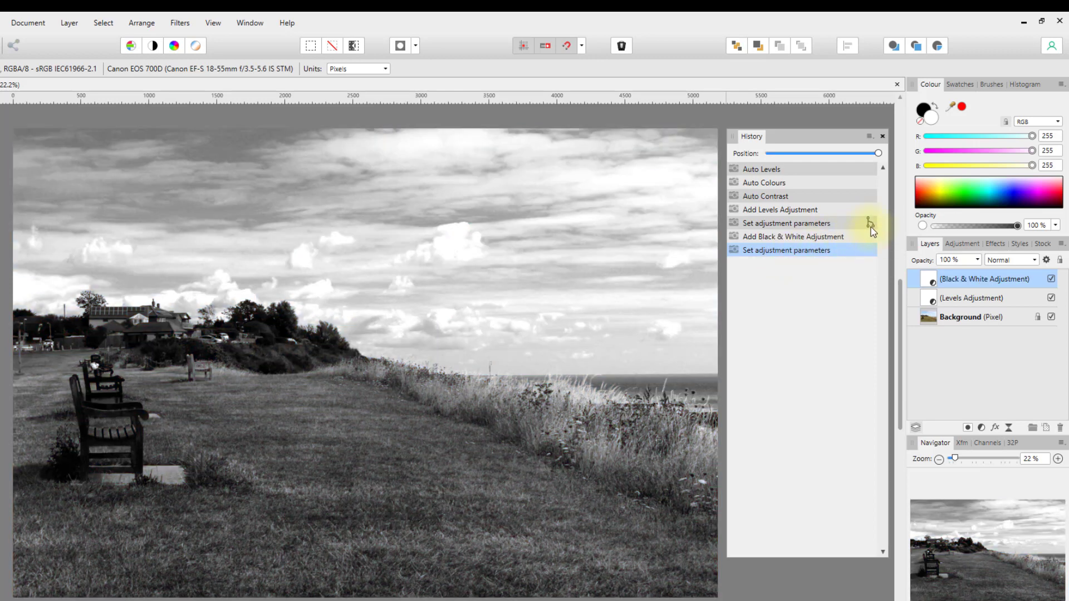
pyautogui.click(871, 224)
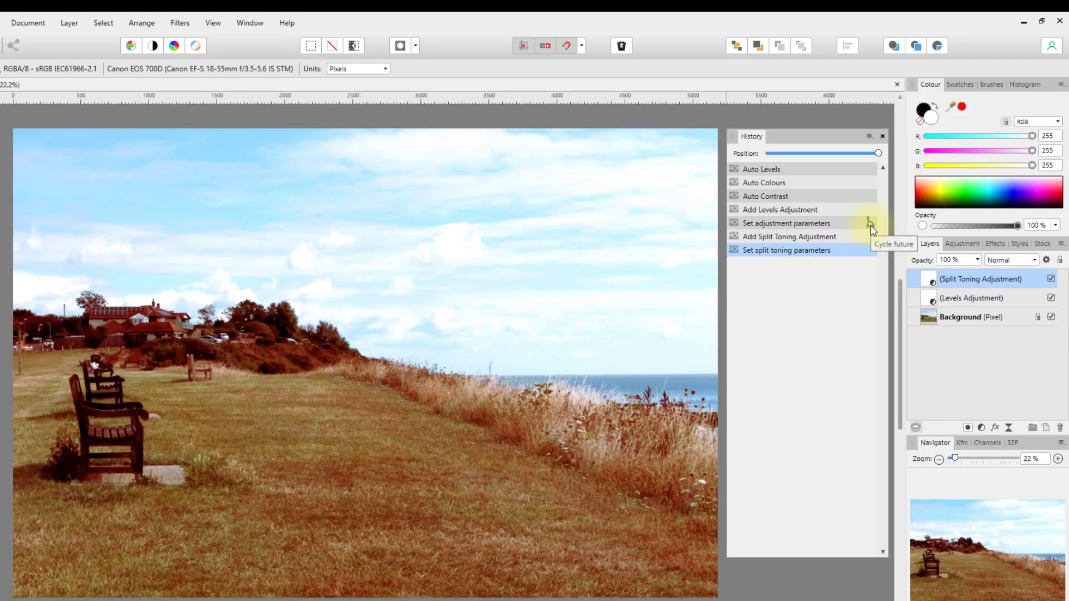
pyautogui.click(870, 224)
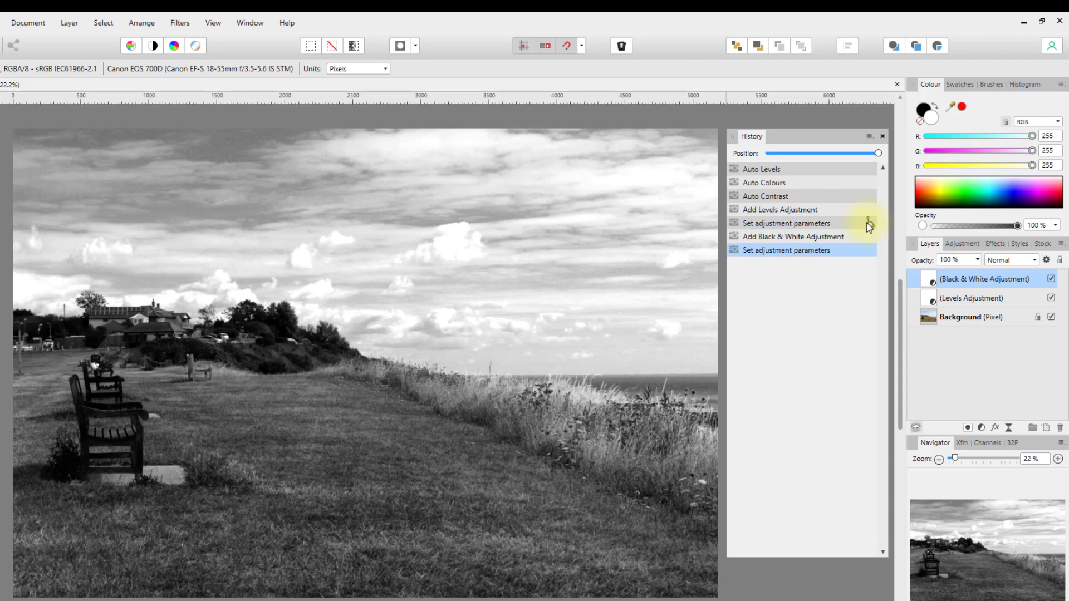
pyautogui.click(871, 227)
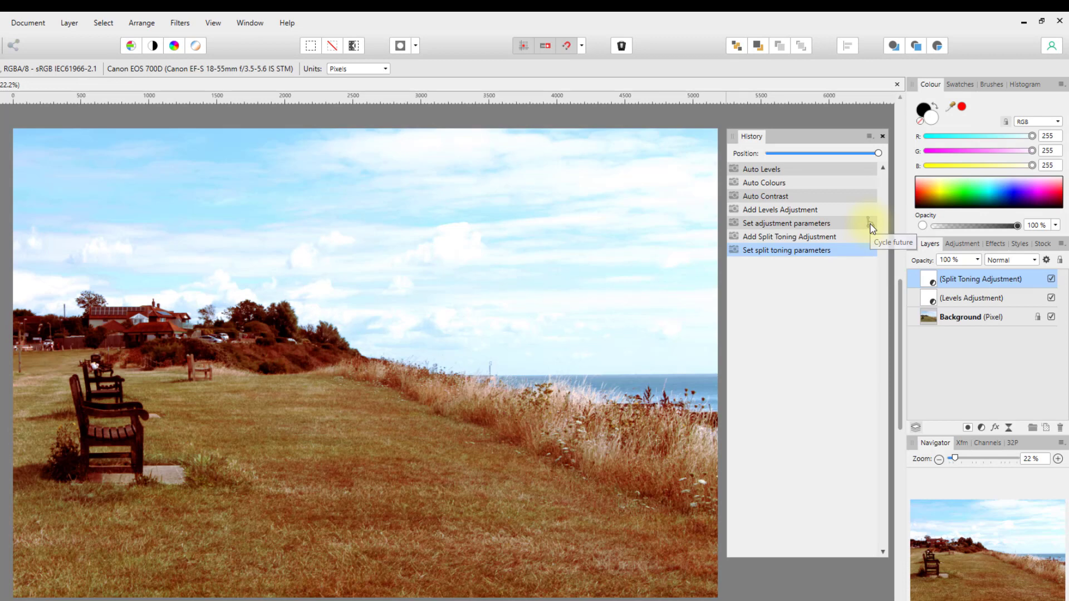
pyautogui.click(871, 227)
pyautogui.click(872, 226)
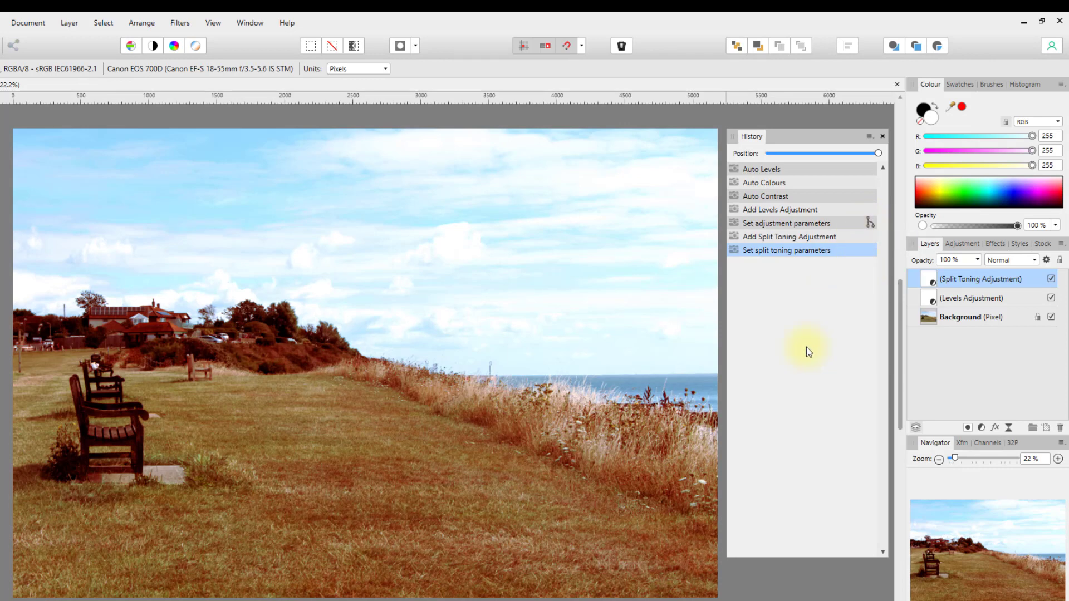
pyautogui.click(870, 224)
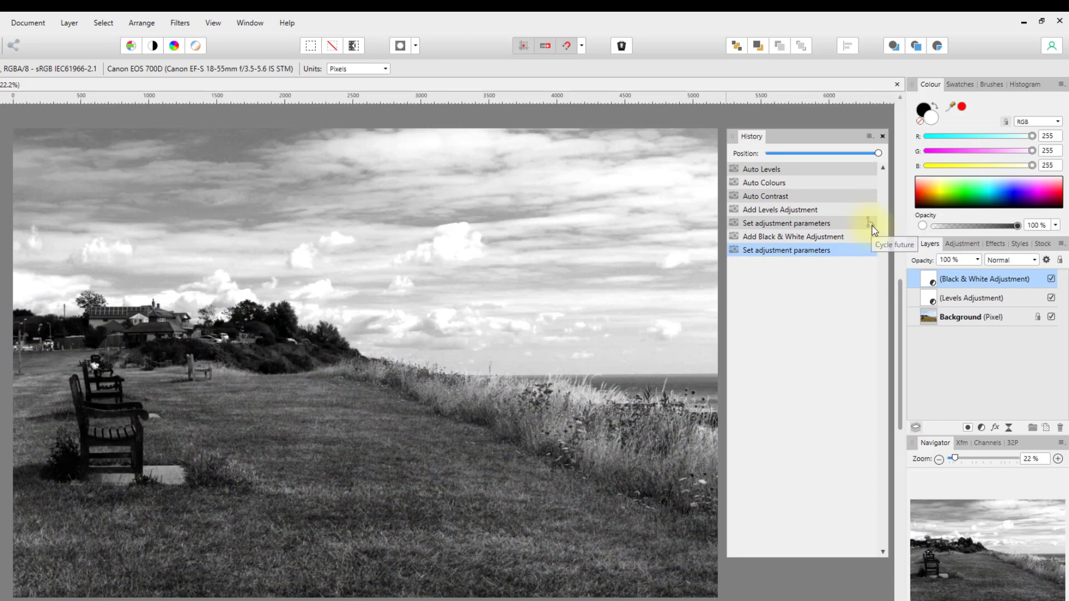
pyautogui.click(872, 226)
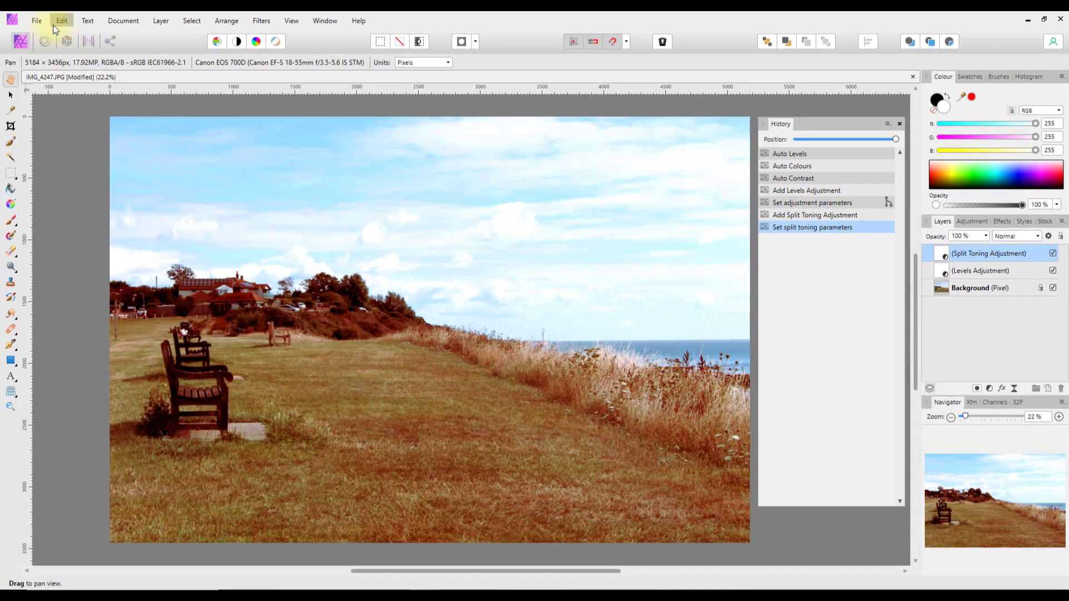
pyautogui.click(37, 21)
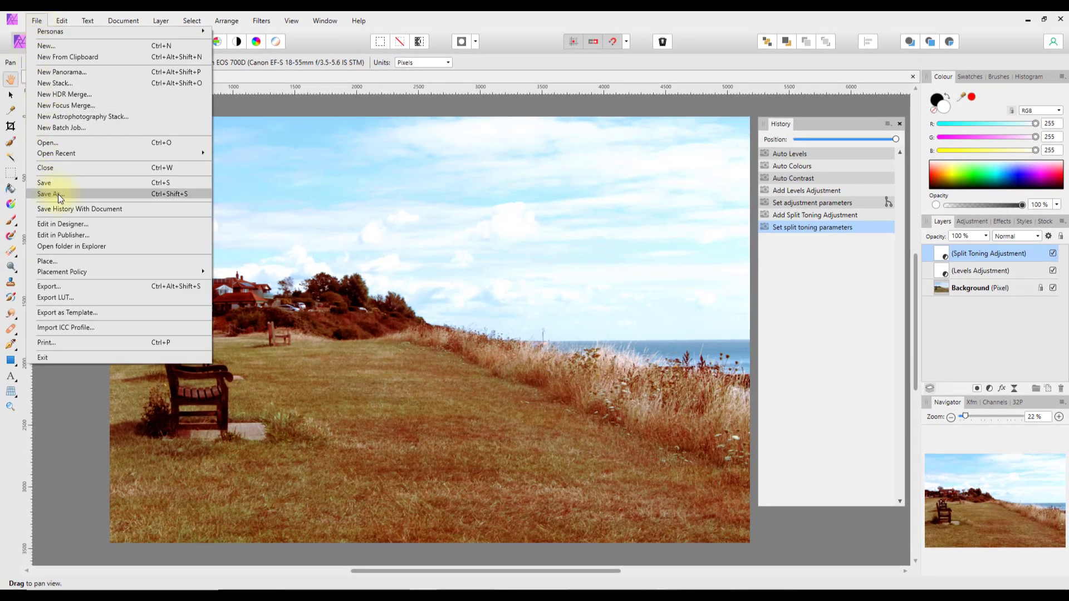
pyautogui.click(548, 16)
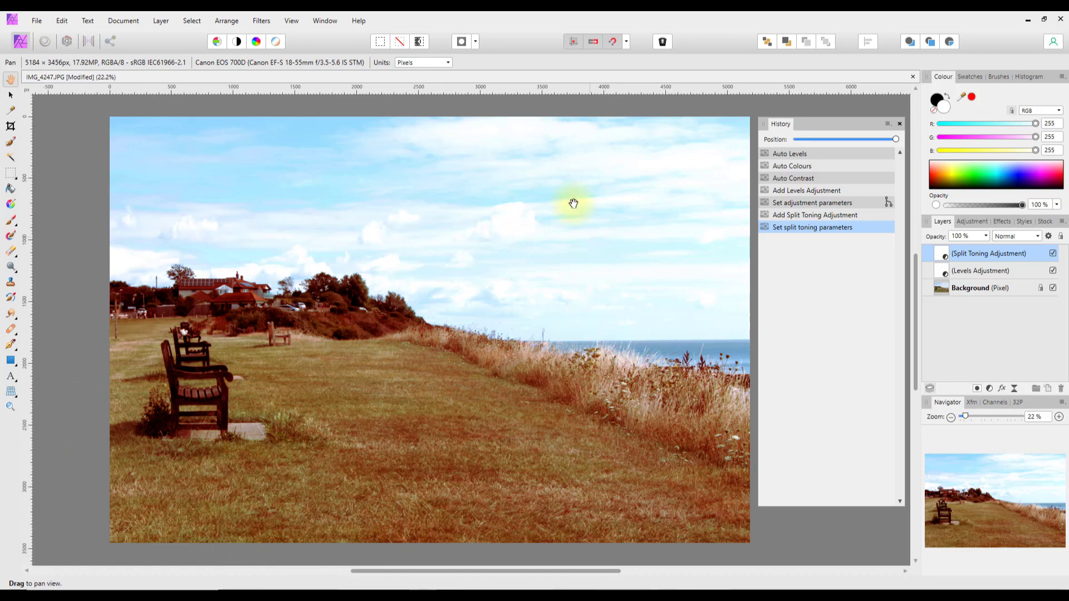
pyautogui.click(891, 203)
pyautogui.click(889, 204)
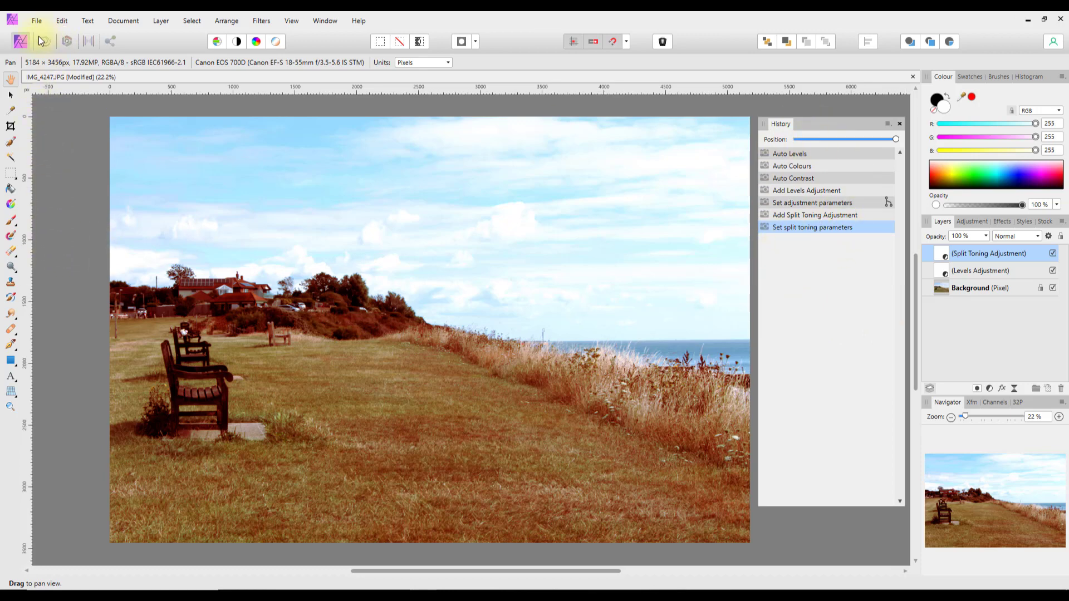
# - Save the photo as an Affinity file named a in the root of New Volume (K:)
pyautogui.click(38, 22)
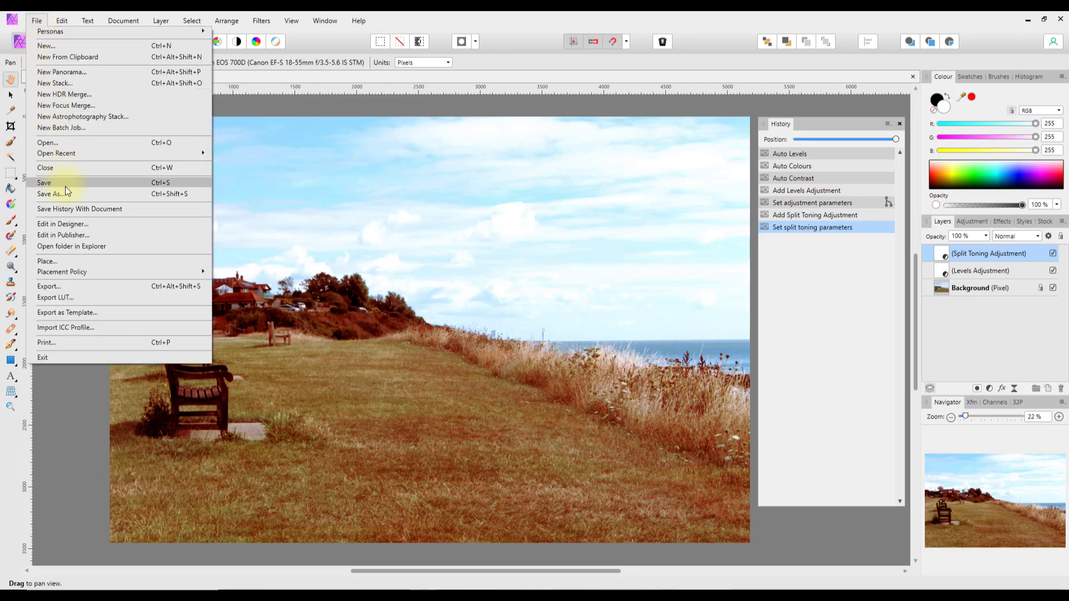
pyautogui.click(49, 198)
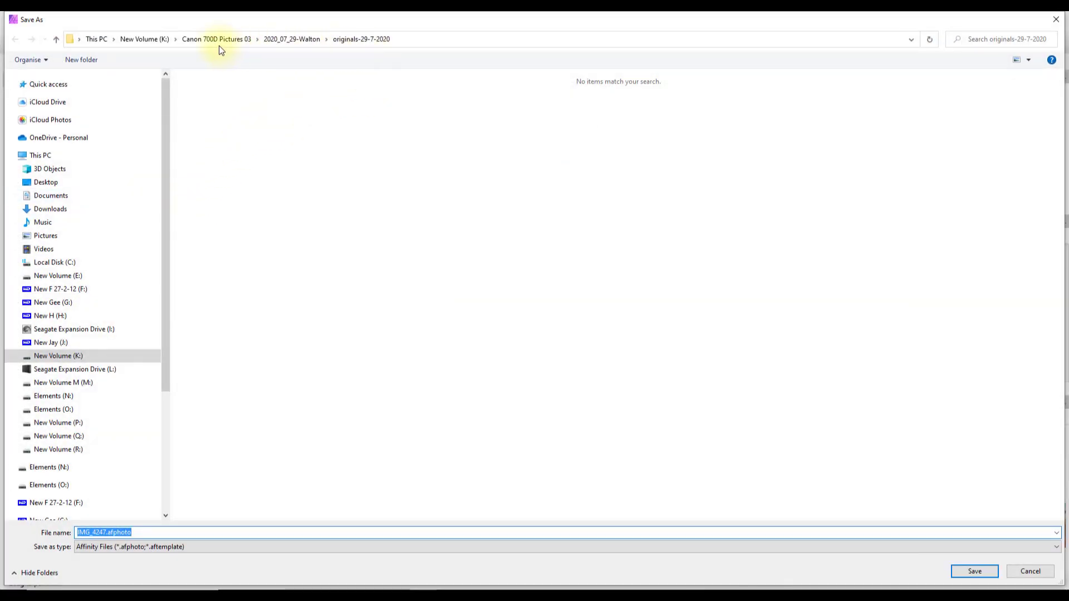
pyautogui.click(156, 40)
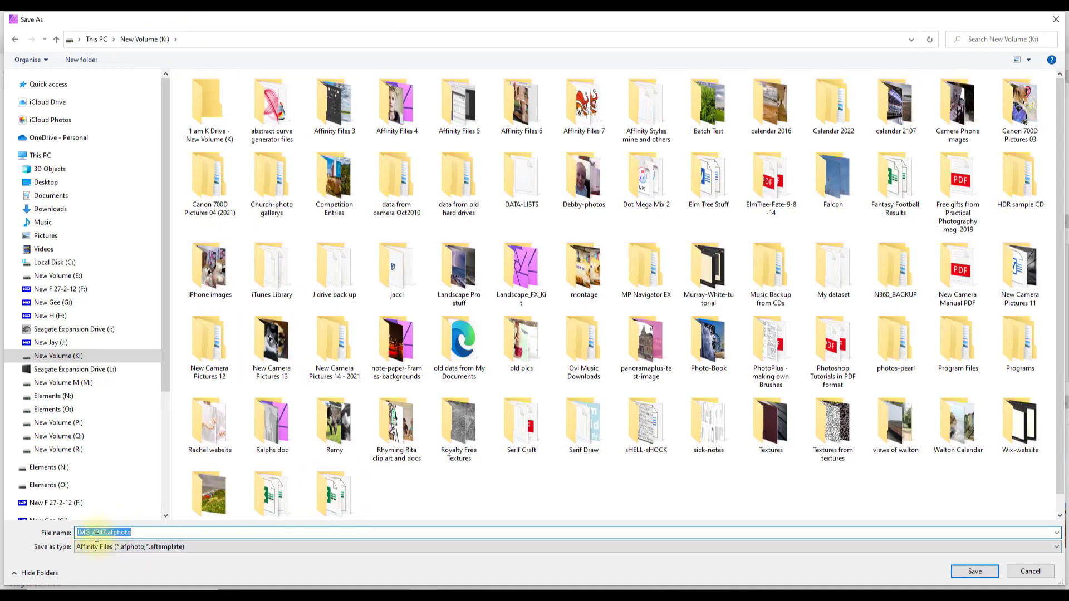
pyautogui.moveTo(79, 532)
pyautogui.mouseDown()
pyautogui.moveTo(98, 532)
pyautogui.moveTo(65, 543)
pyautogui.mouseUp()
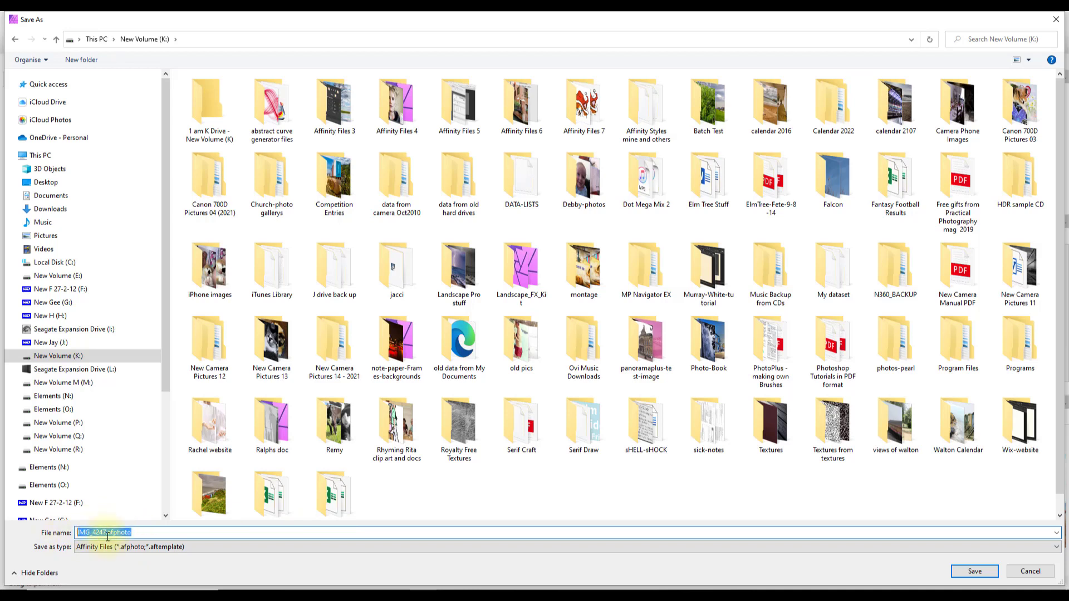
pyautogui.write('a')
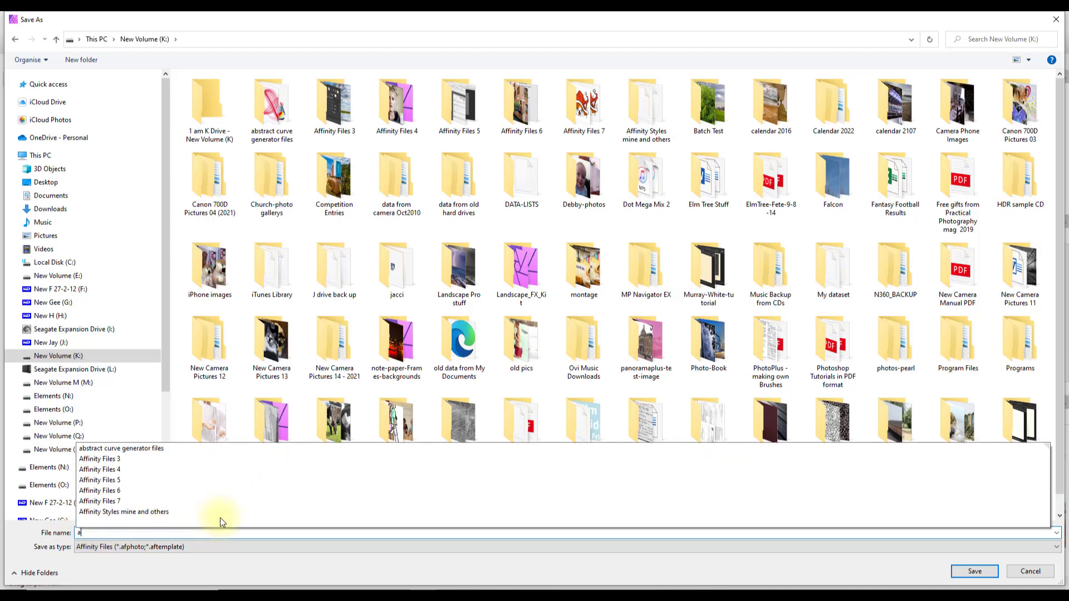
pyautogui.click(974, 571)
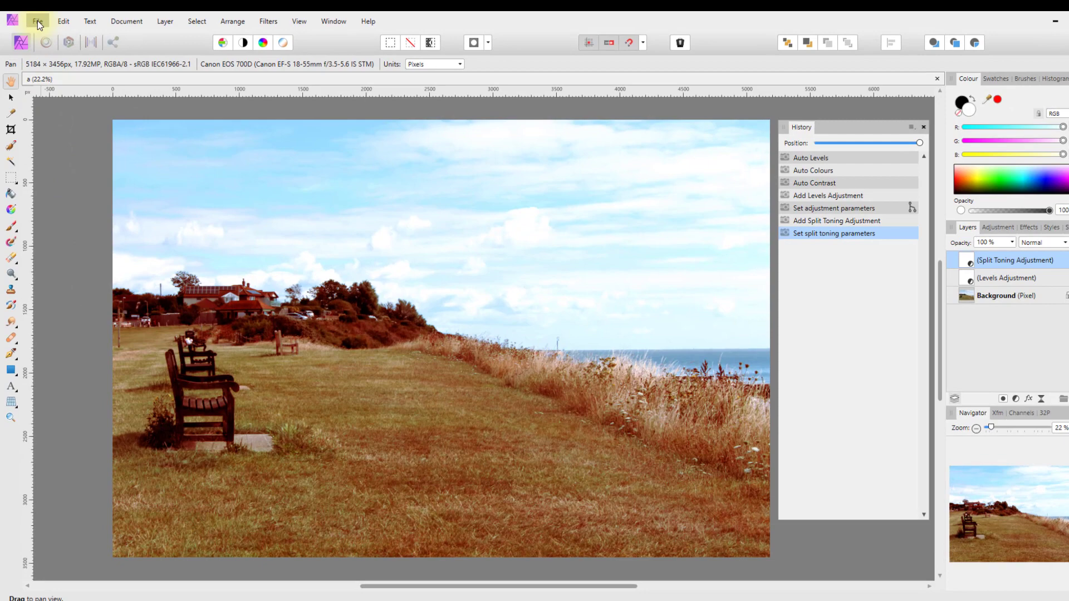
# - Enable saving the history with the document and accept that recipients can see every edit
pyautogui.click(36, 20)
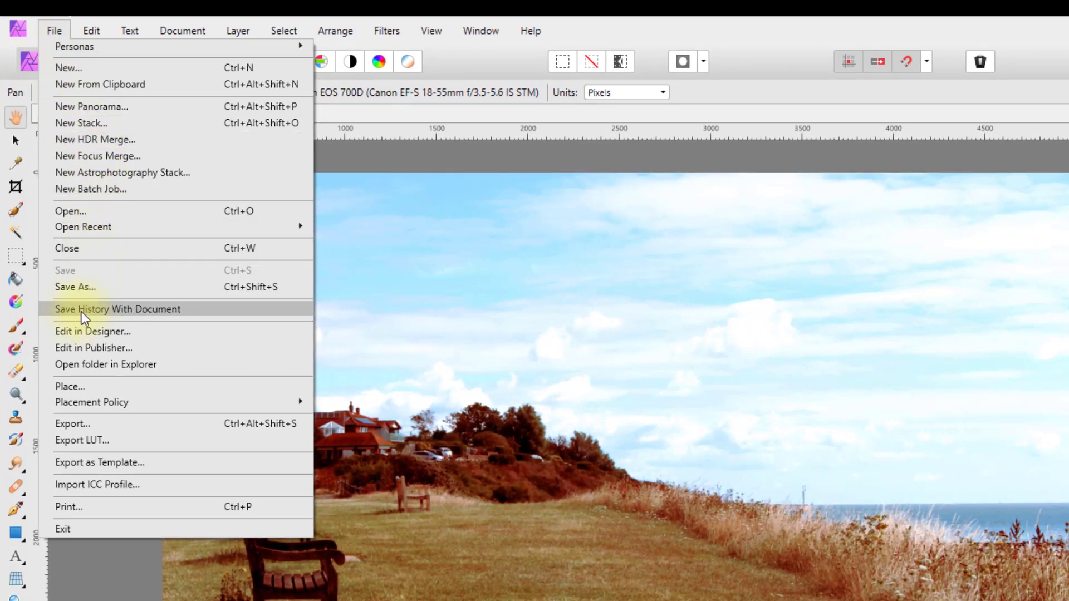
pyautogui.click(146, 310)
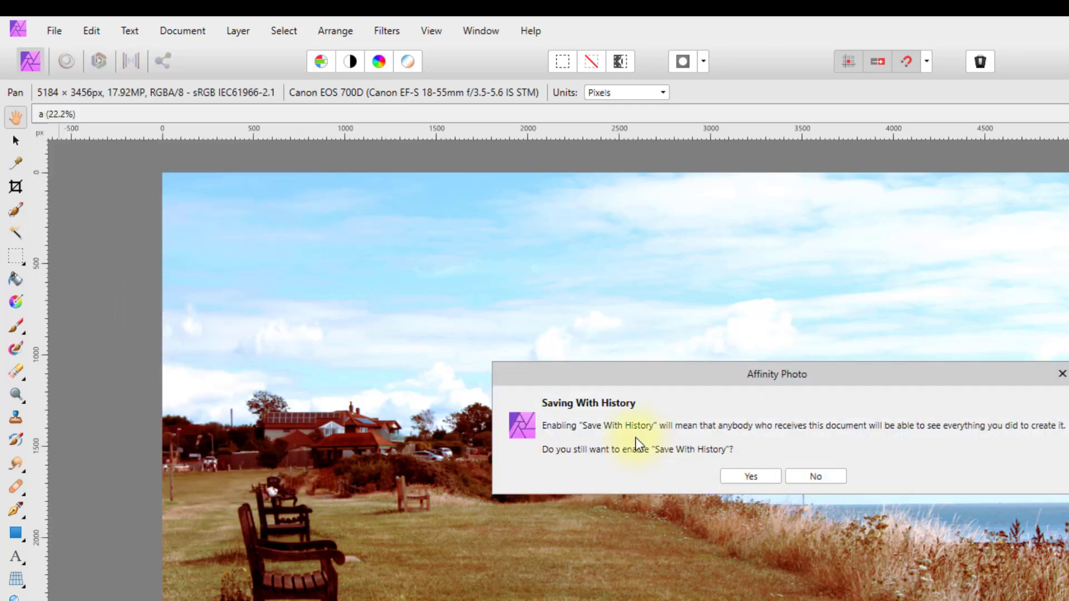
pyautogui.click(751, 477)
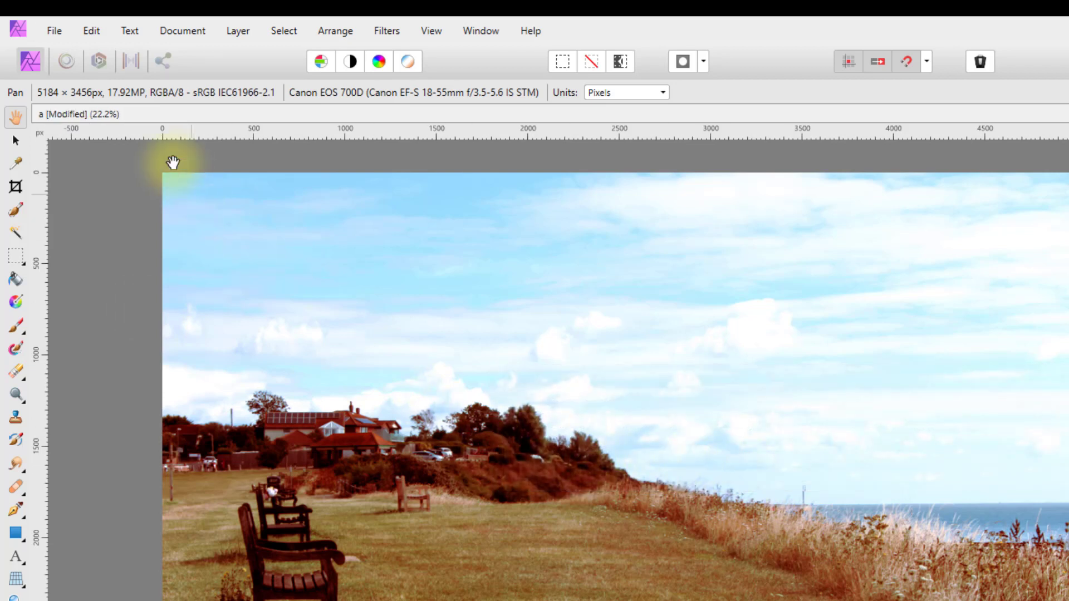
# - Save a copy of the photo as an Affinity file named ah on New Volume (K:) and close the document
pyautogui.click(52, 34)
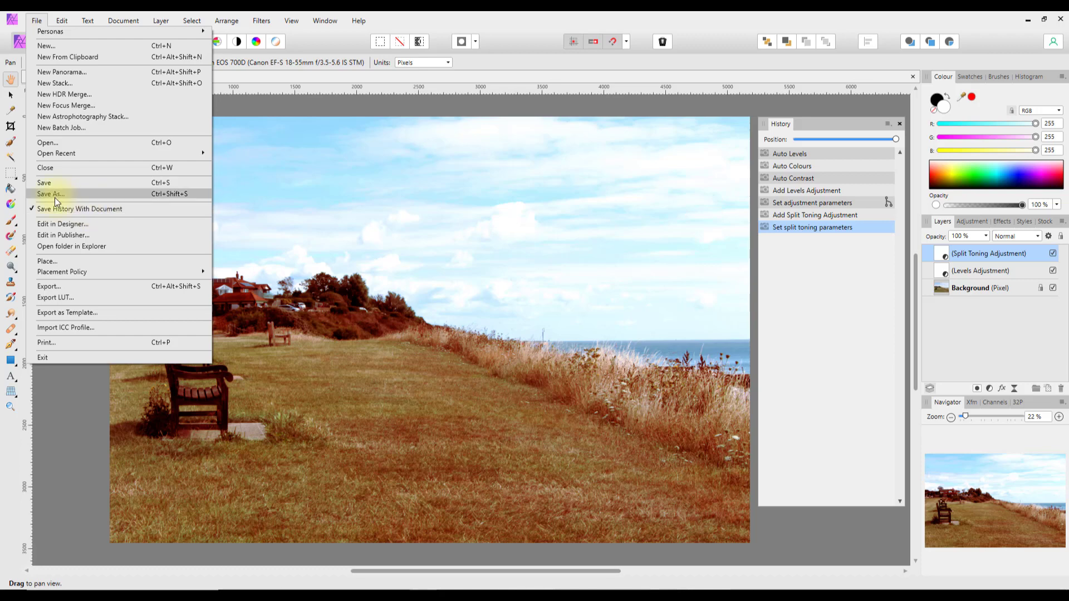
pyautogui.click(55, 197)
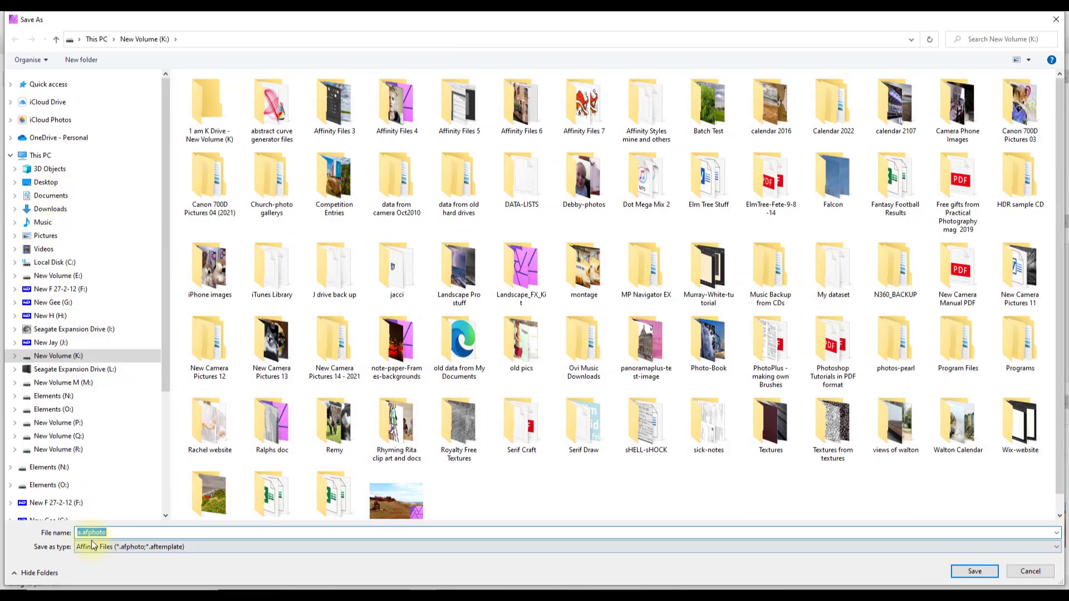
pyautogui.click(96, 533)
pyautogui.moveTo(112, 533); pyautogui.dragTo(73, 535)
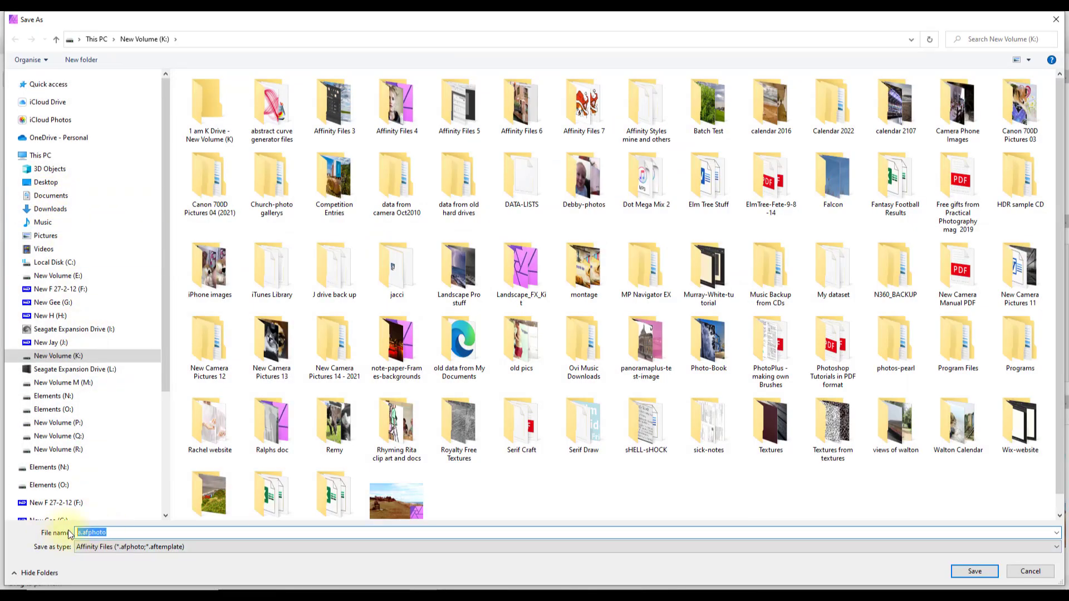
pyautogui.write('ah')
pyautogui.press('Return')
pyautogui.click(973, 572)
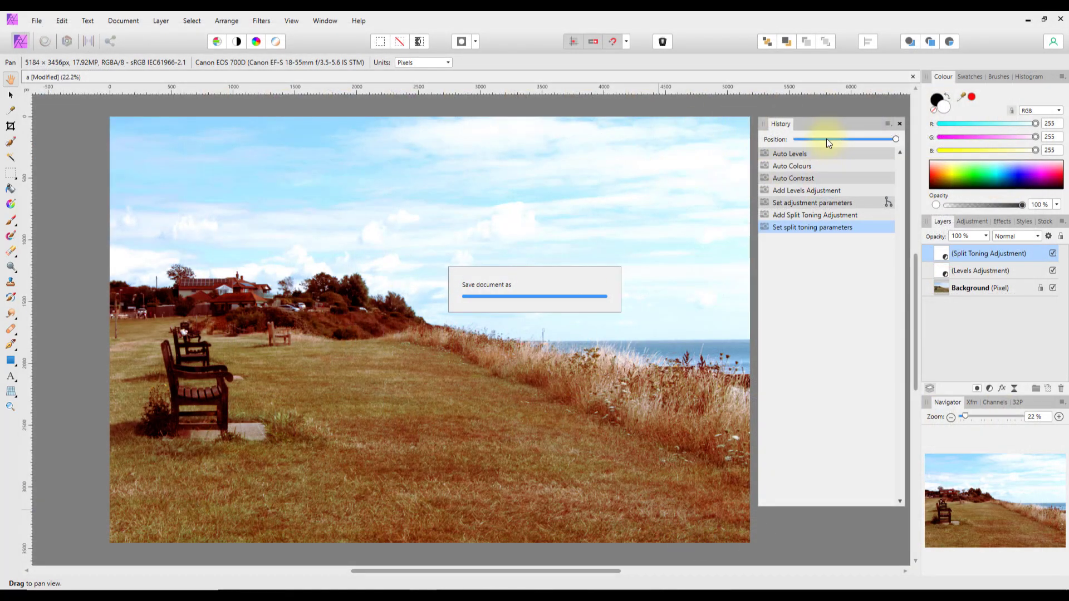
pyautogui.click(913, 76)
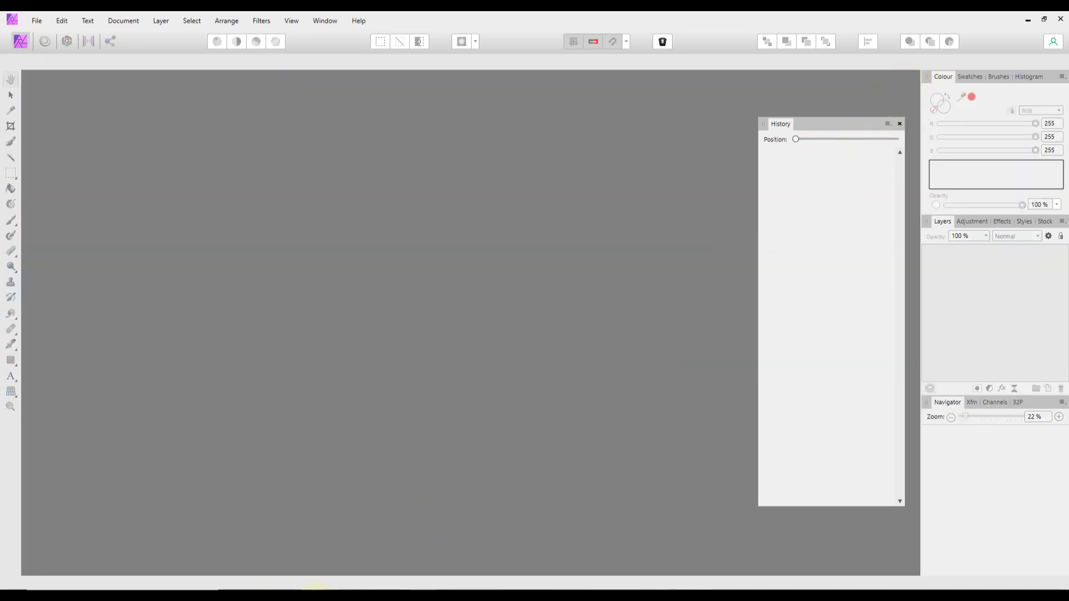
# - Switch to File Explorer, browse to New Volume (K:) and open both a.afphoto and ah.afphoto in Affinity Photo
pyautogui.click(316, 592)
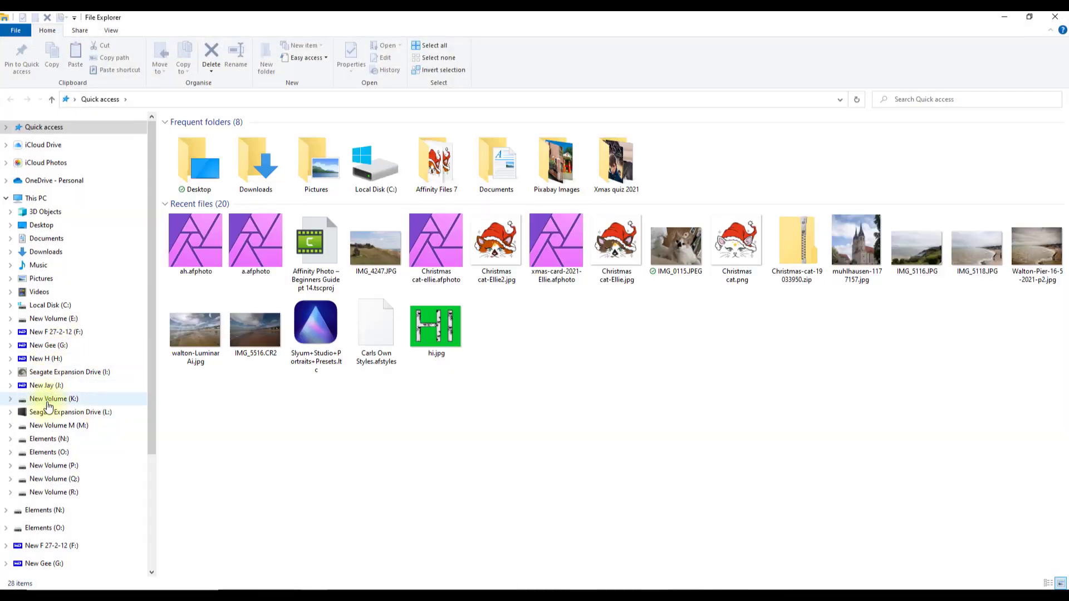
pyautogui.click(48, 399)
pyautogui.scroll(-3, 552, 436)
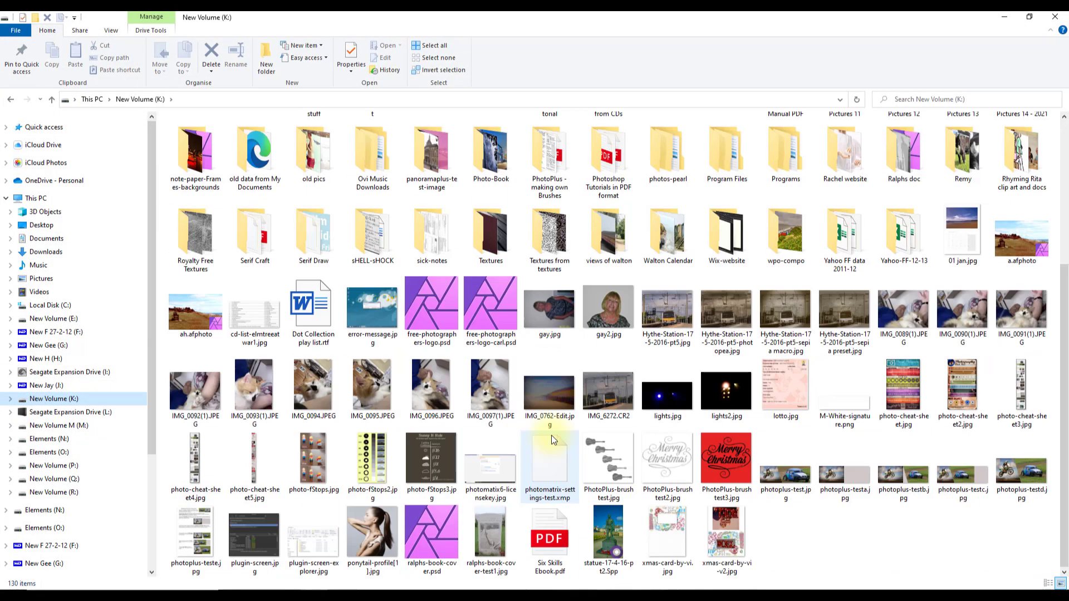
pyautogui.scroll(3, 552, 434)
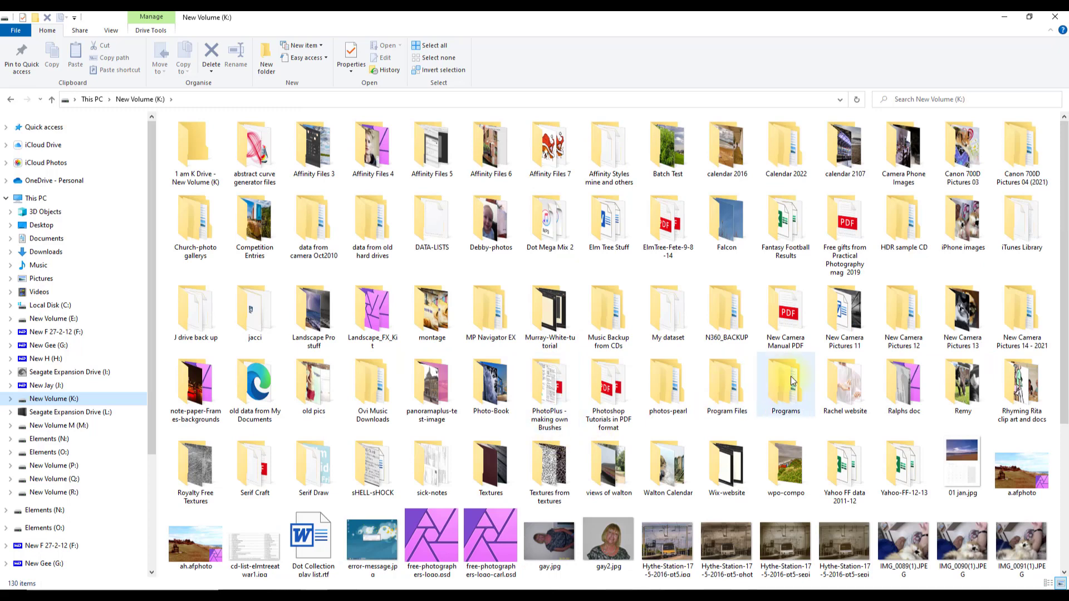
pyautogui.scroll(-3, 791, 382)
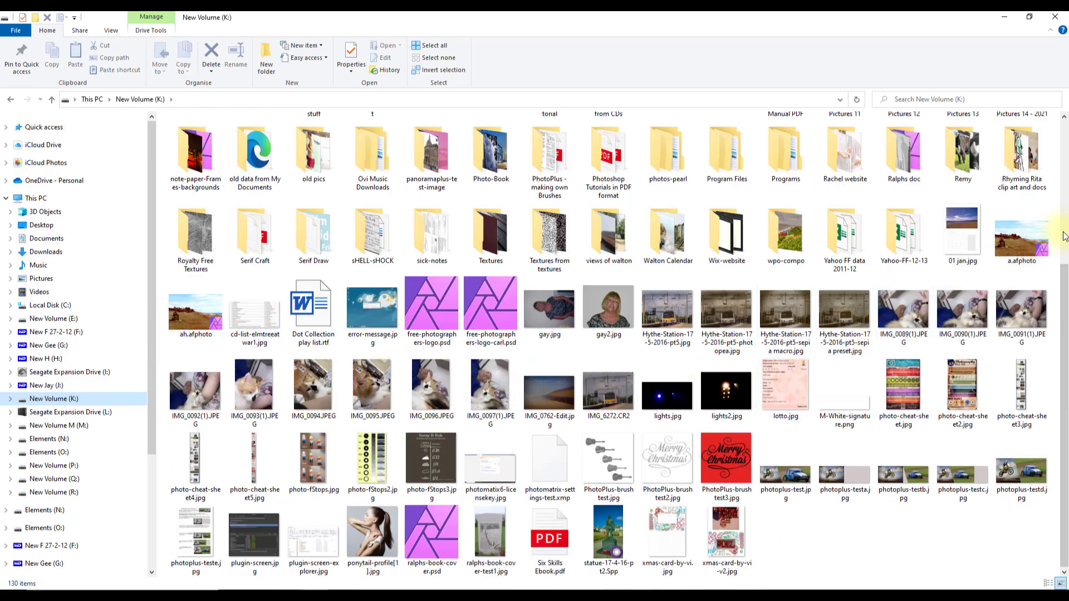
pyautogui.click(1015, 236)
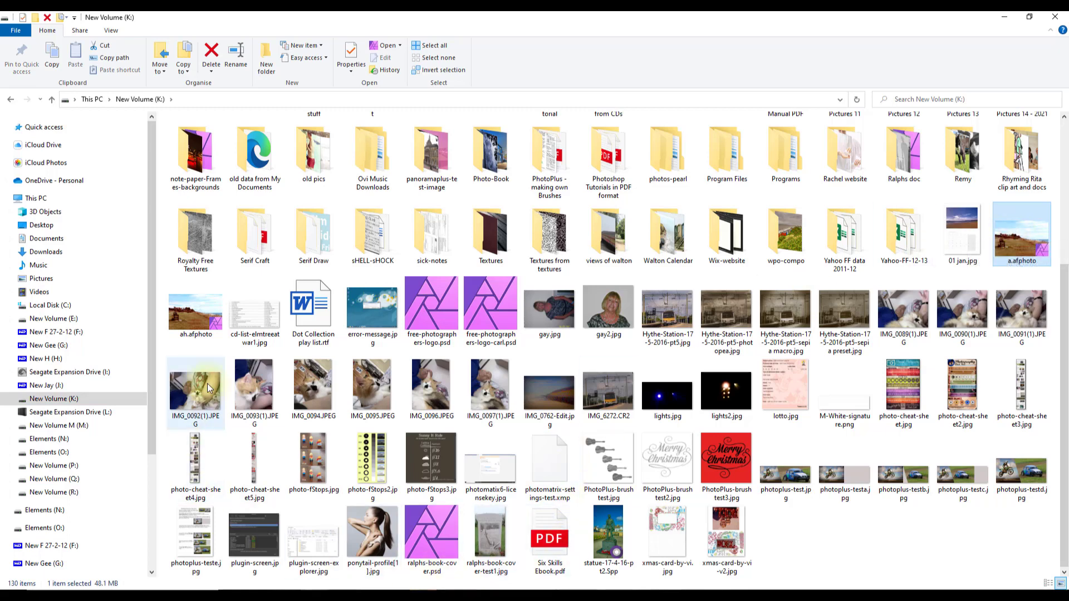
pyautogui.click(195, 331)
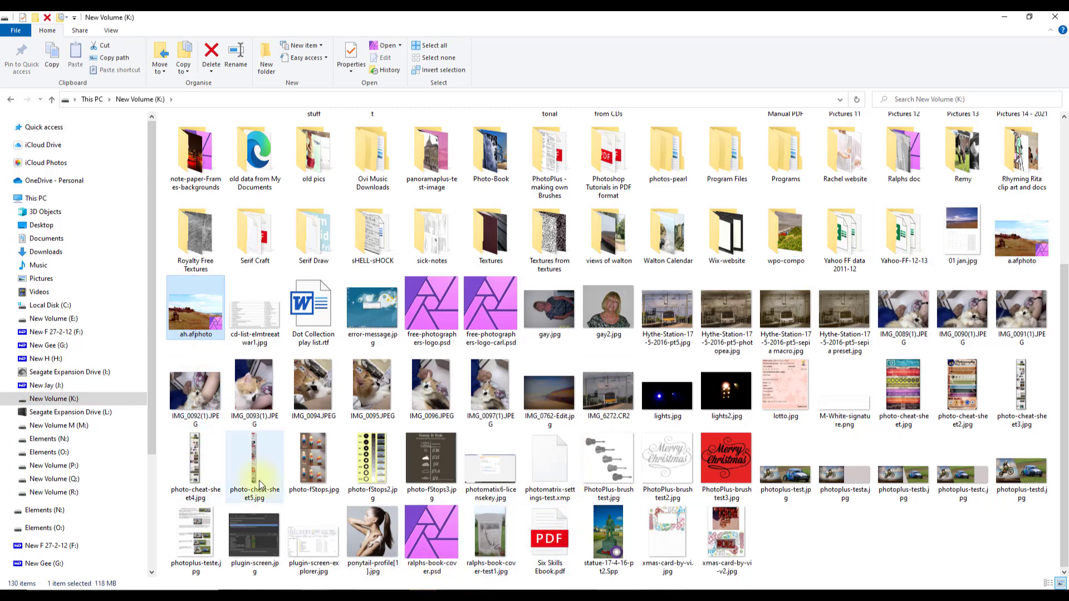
pyautogui.press('Return')
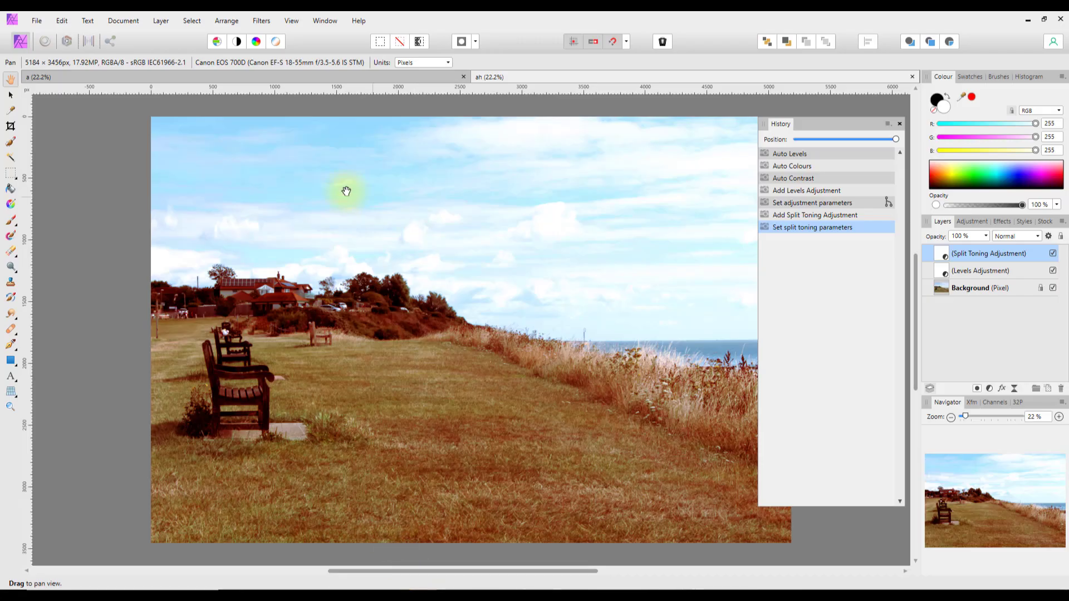
# - Compare the saved history of document a with that of ah, checking the history-saving option for a
pyautogui.click(362, 80)
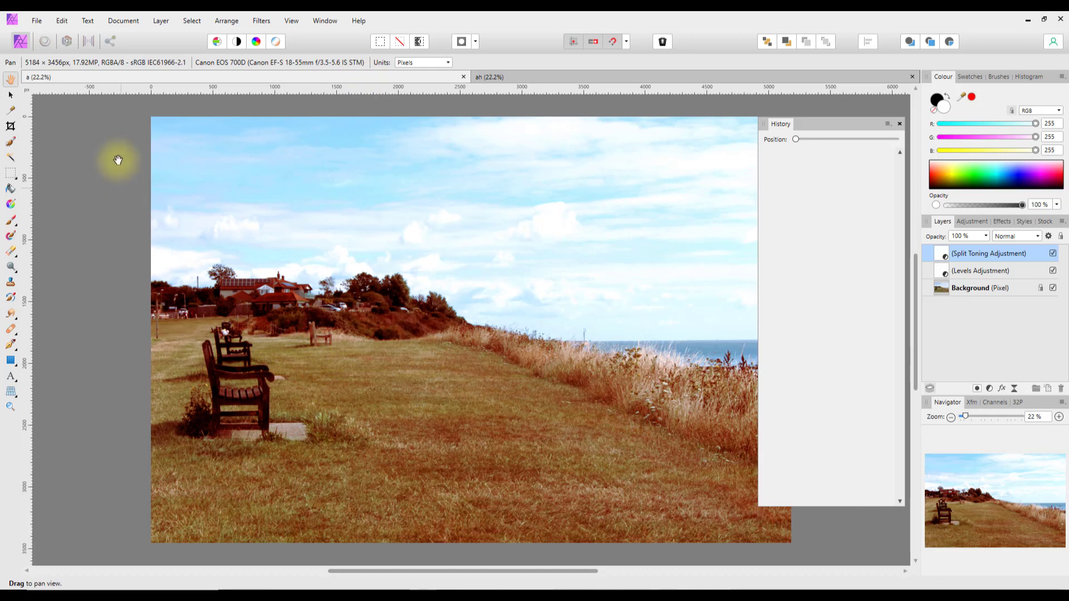
pyautogui.click(36, 23)
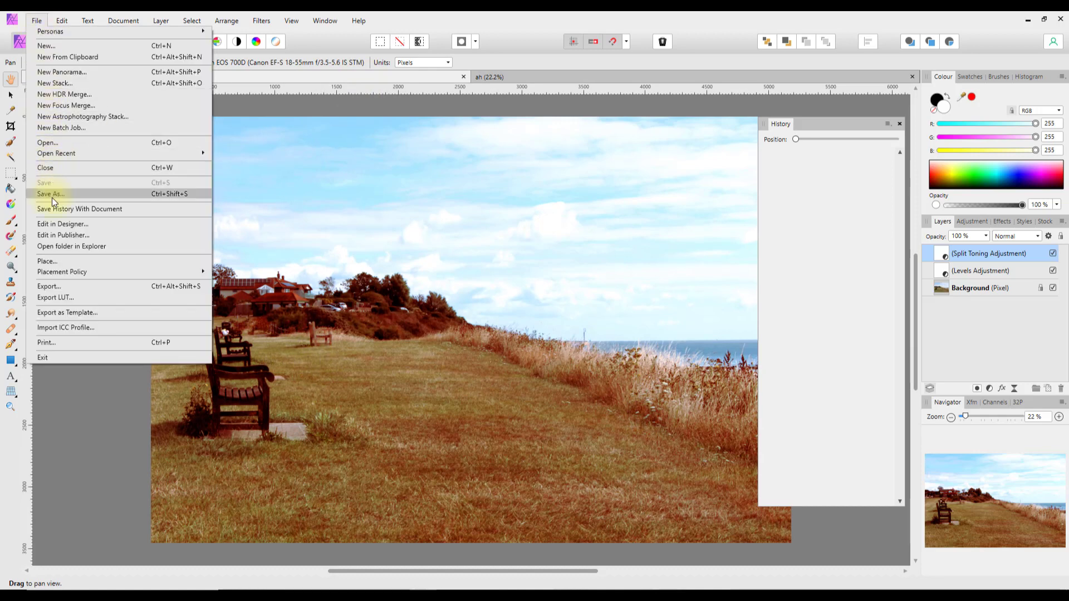
pyautogui.click(78, 442)
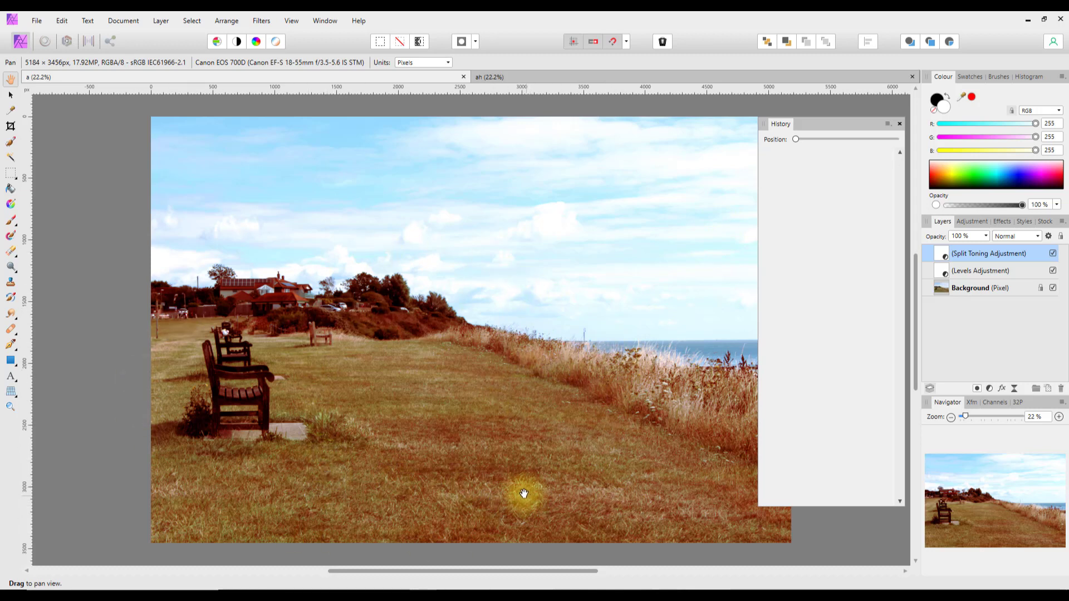
pyautogui.click(602, 79)
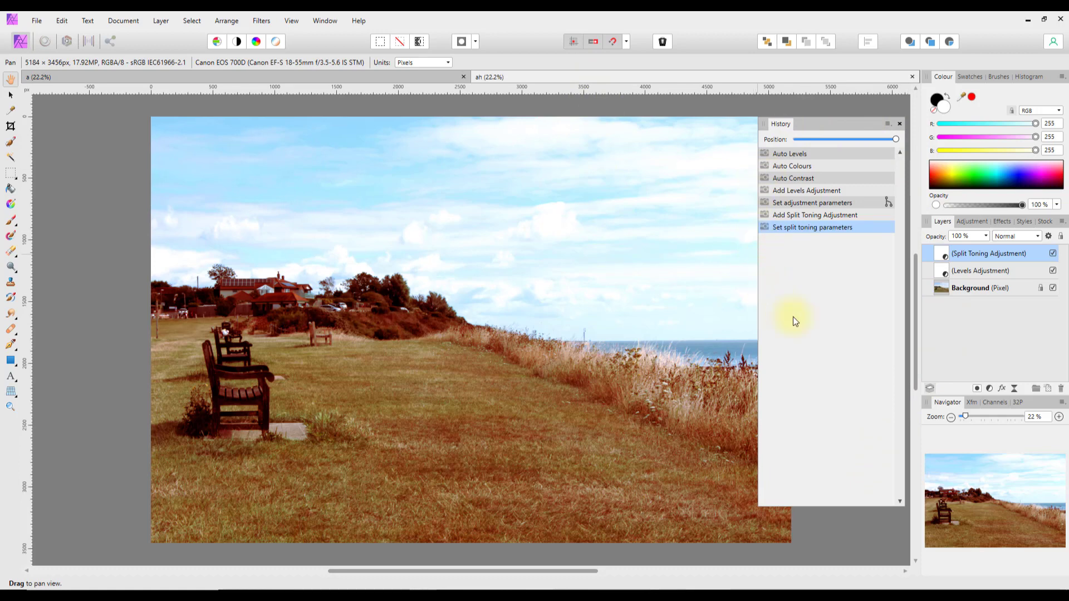
# - In the reopened ah document, cycle the futures between the Black & White and Split Toning branches, ending on Split Toning
pyautogui.click(890, 205)
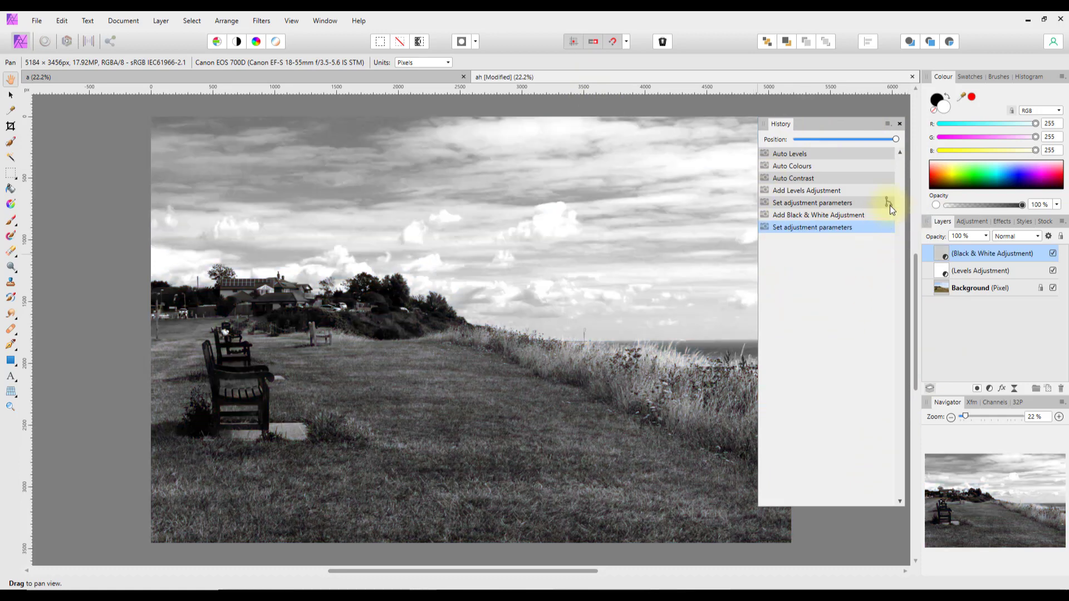
pyautogui.click(889, 205)
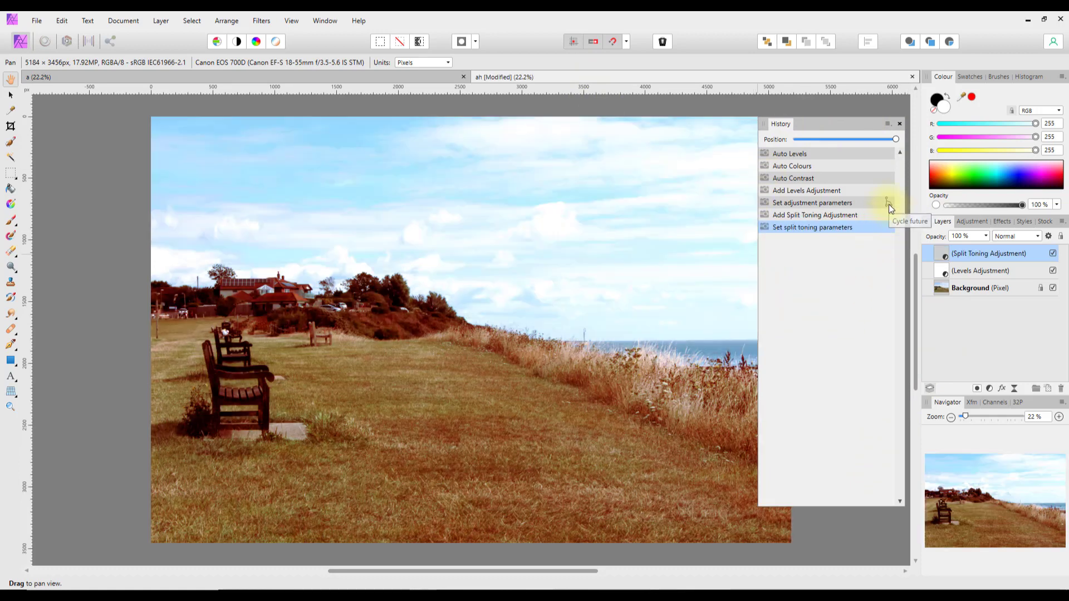
pyautogui.click(889, 205)
pyautogui.click(889, 205)
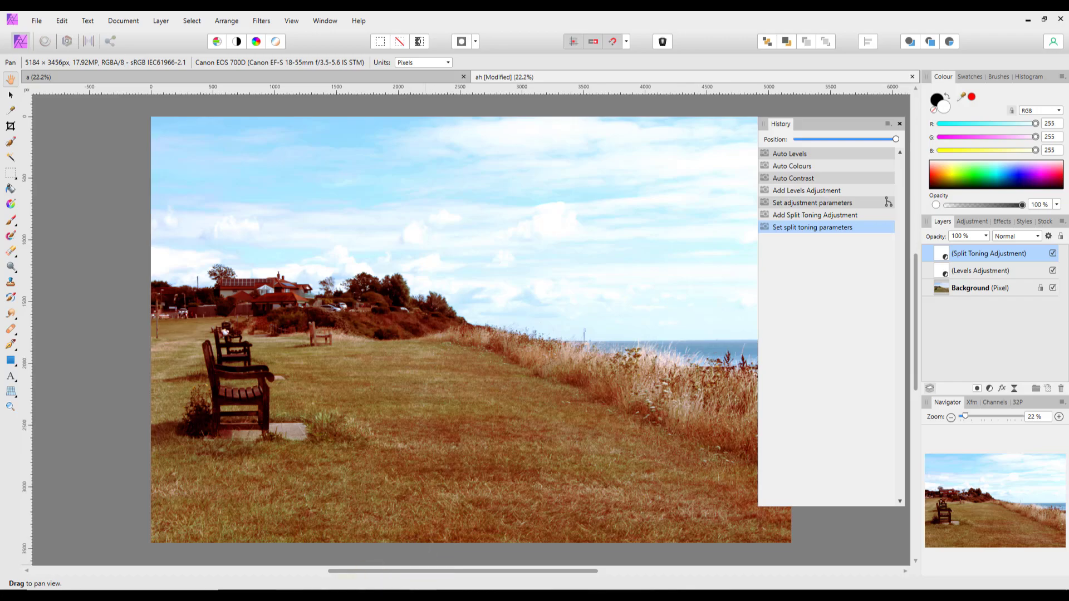
# - Check the file sizes of a.afphoto and ah.afphoto on New Volume (K:) in File Explorer and return to Affinity Photo
pyautogui.click(305, 592)
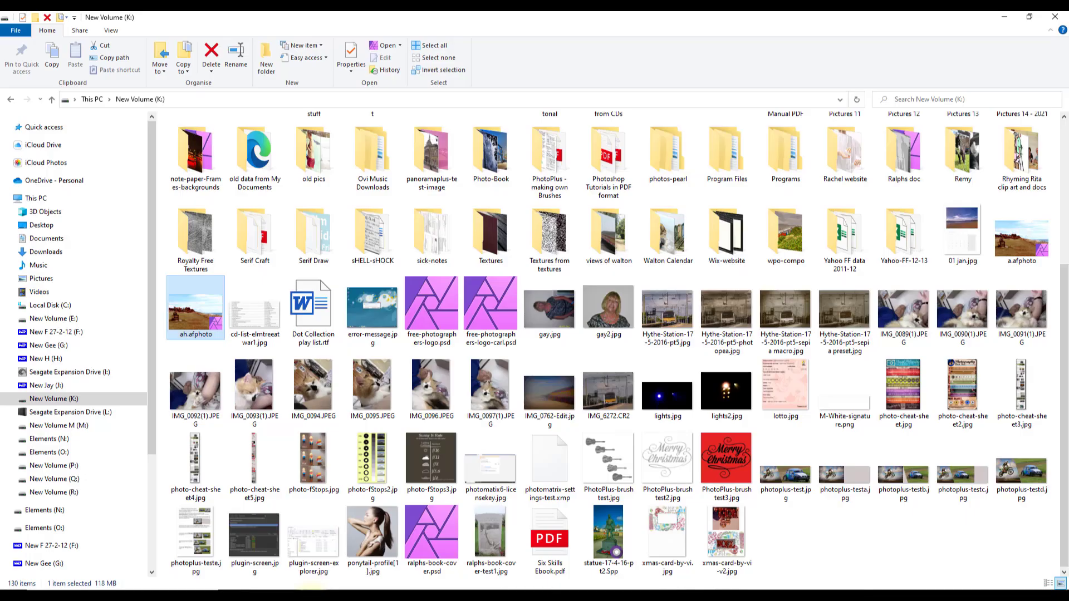
pyautogui.click(60, 400)
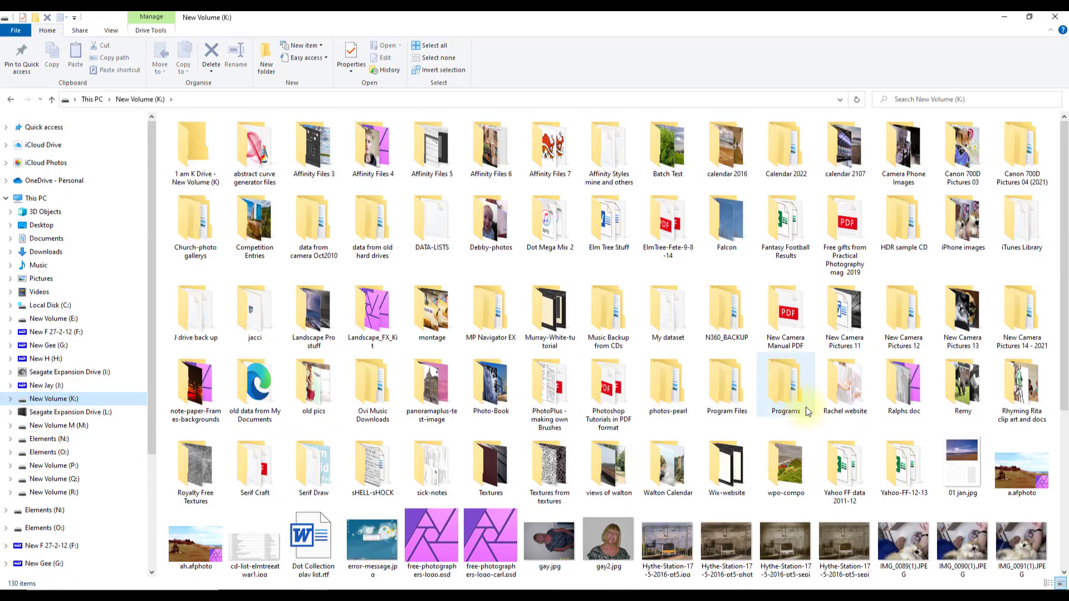
pyautogui.scroll(-3, 974, 451)
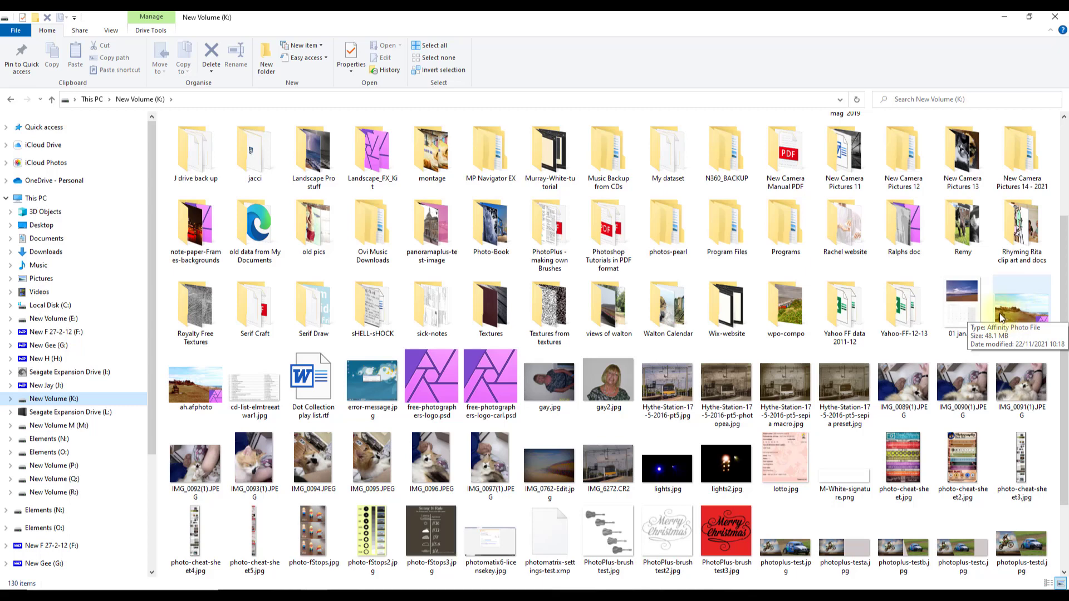
pyautogui.moveTo(187, 392)
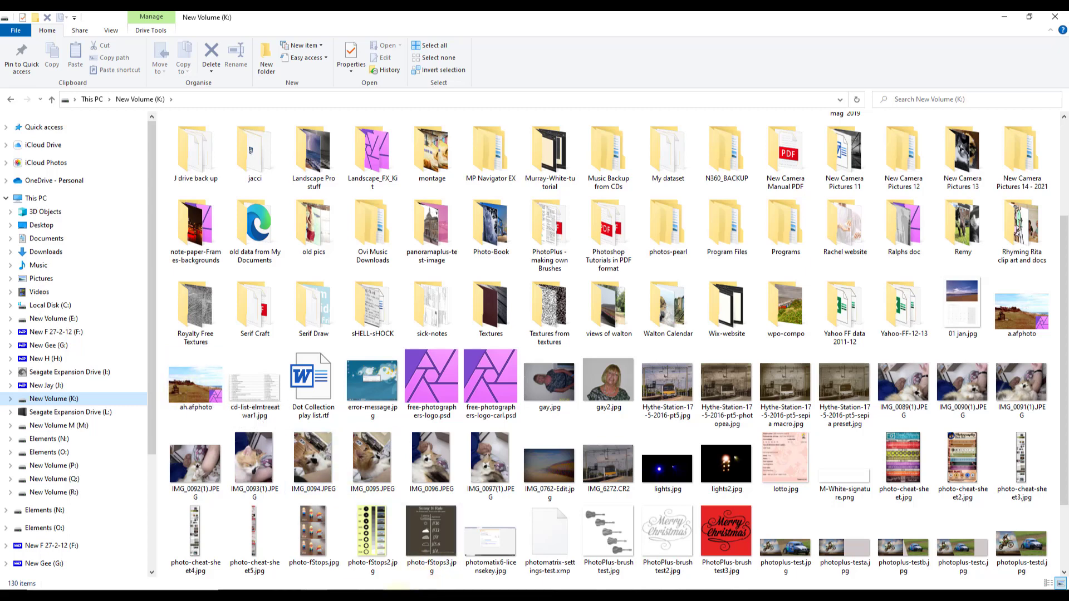
pyautogui.click(421, 594)
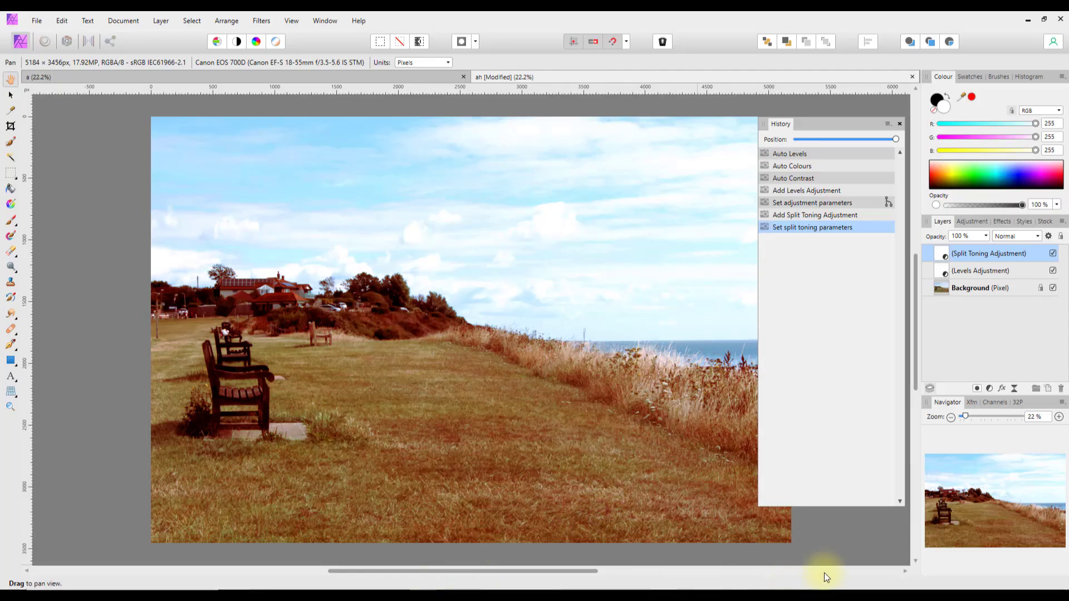